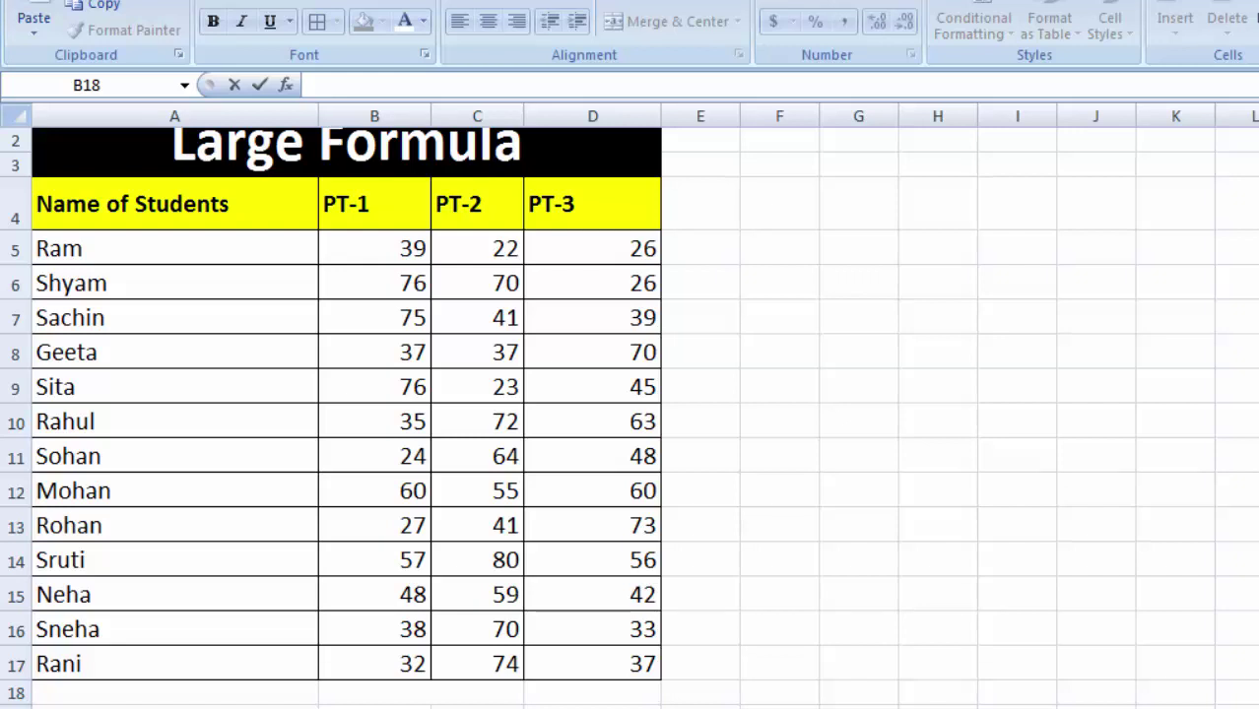
left_click(374, 693)
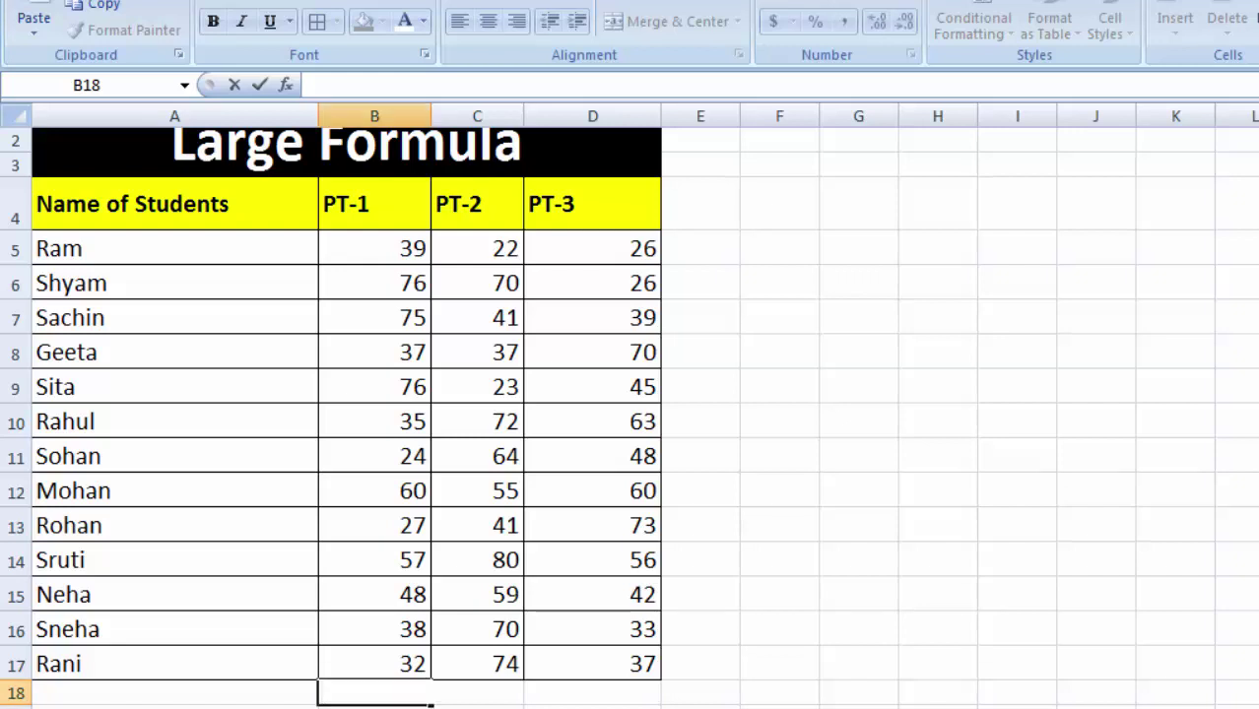
left_click(592, 708)
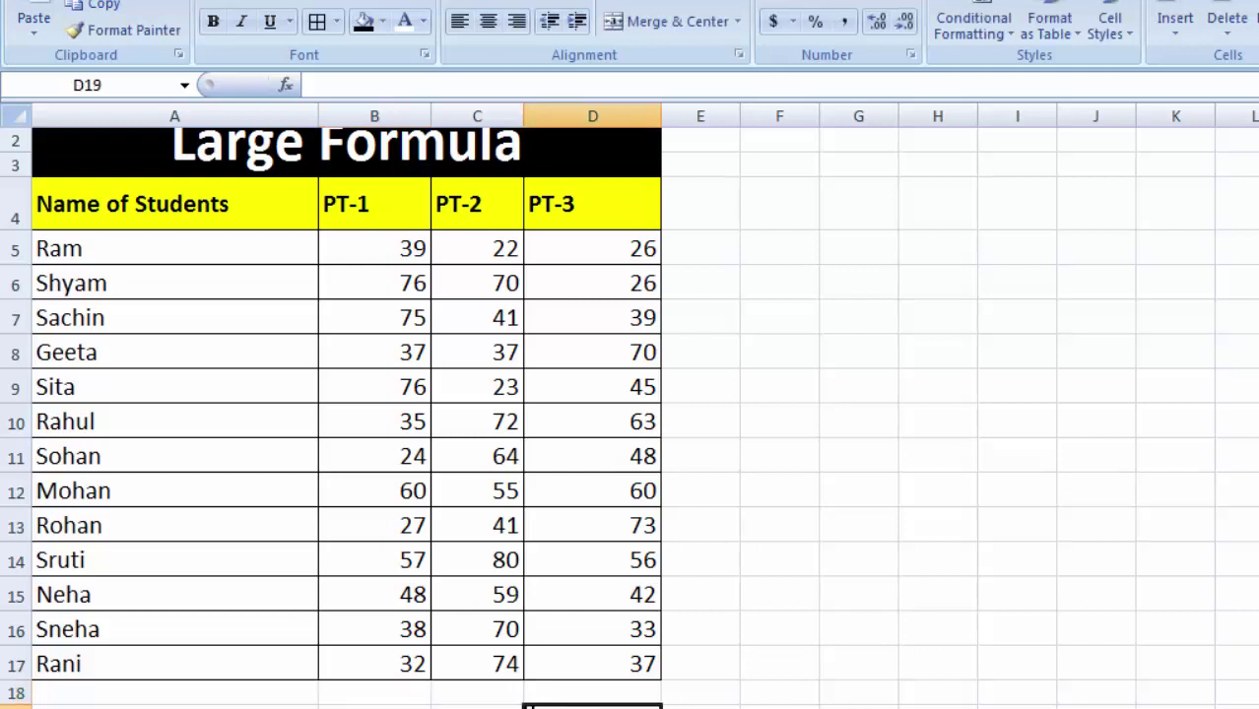
left_click(413, 691)
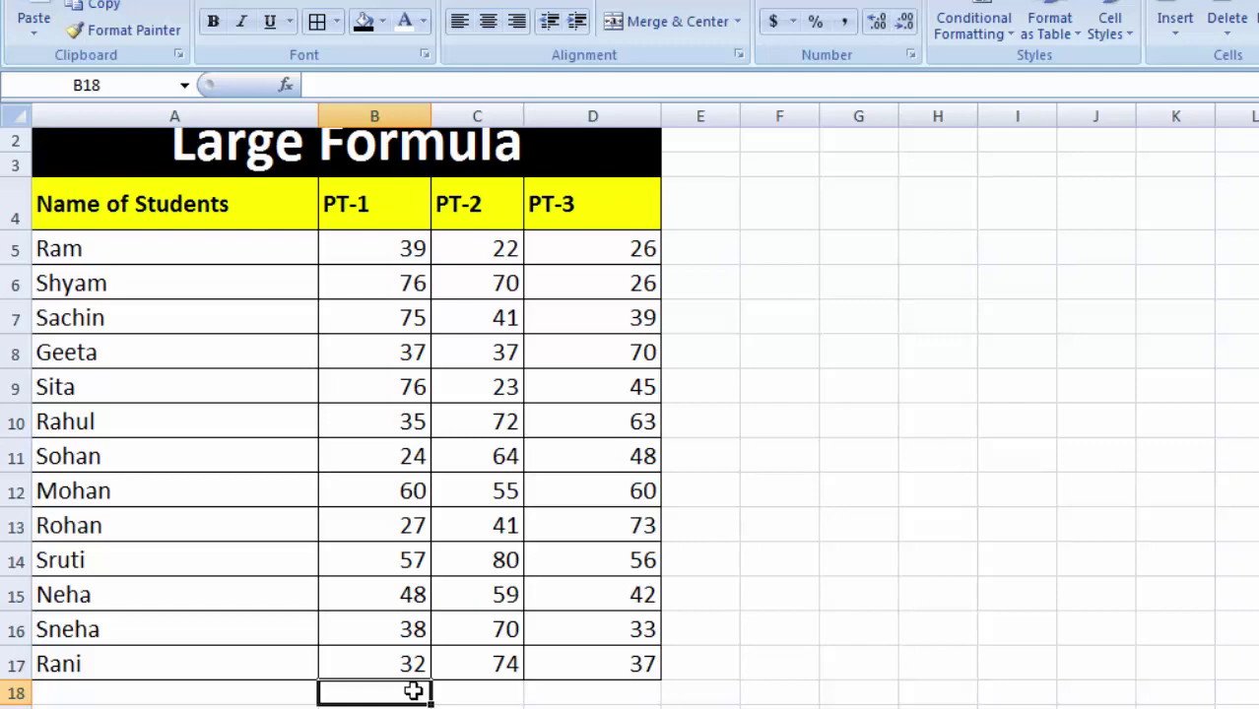
type("=la")
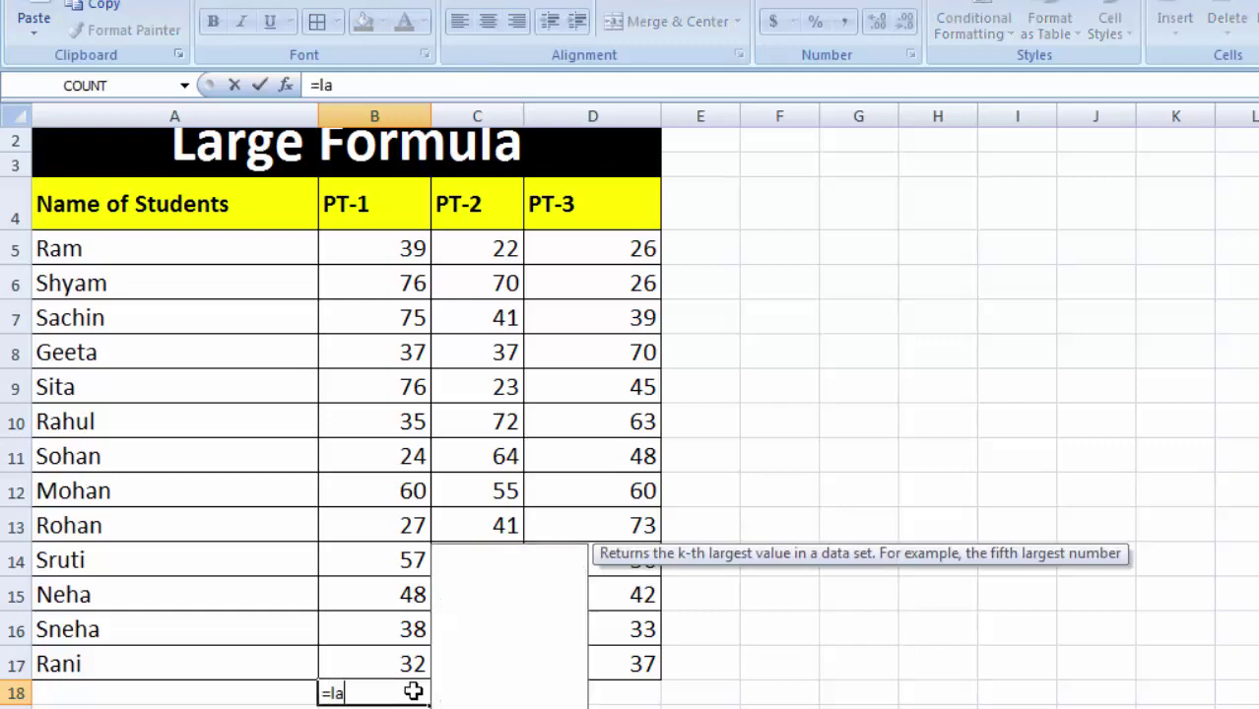
type("r")
type("ge")
key("Tab")
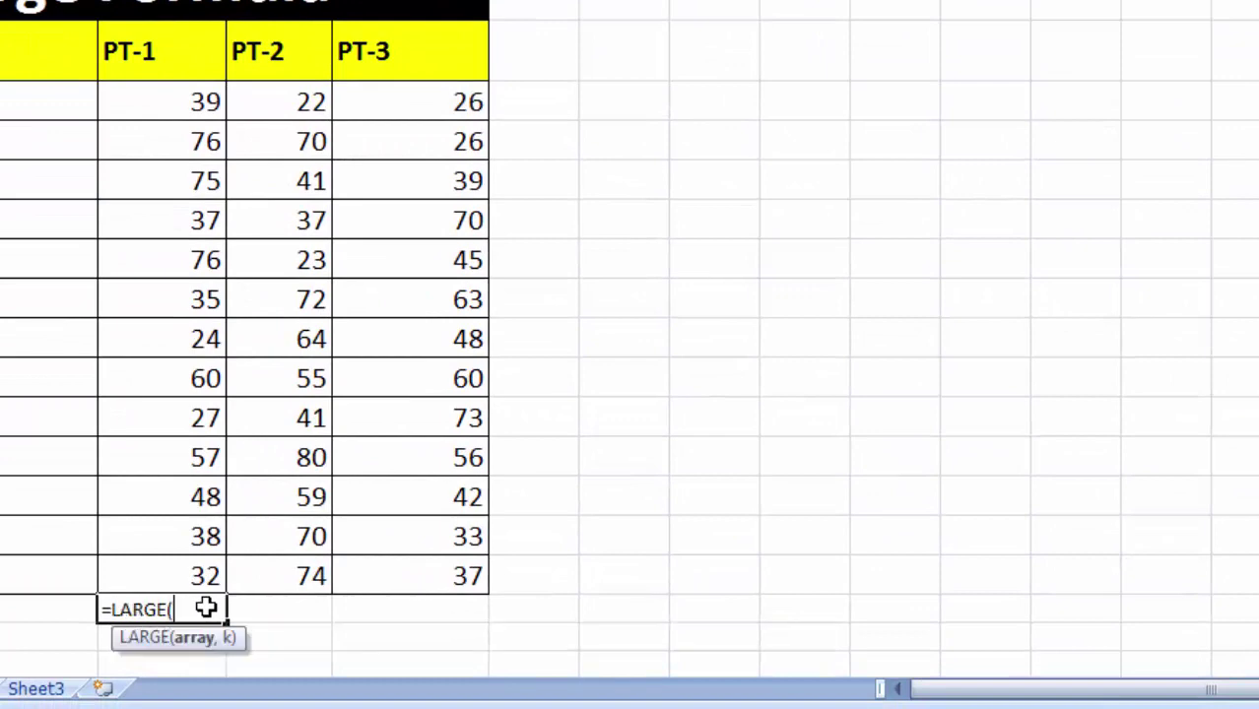
left_click(181, 114)
left_click_drag(174, 221, 175, 262)
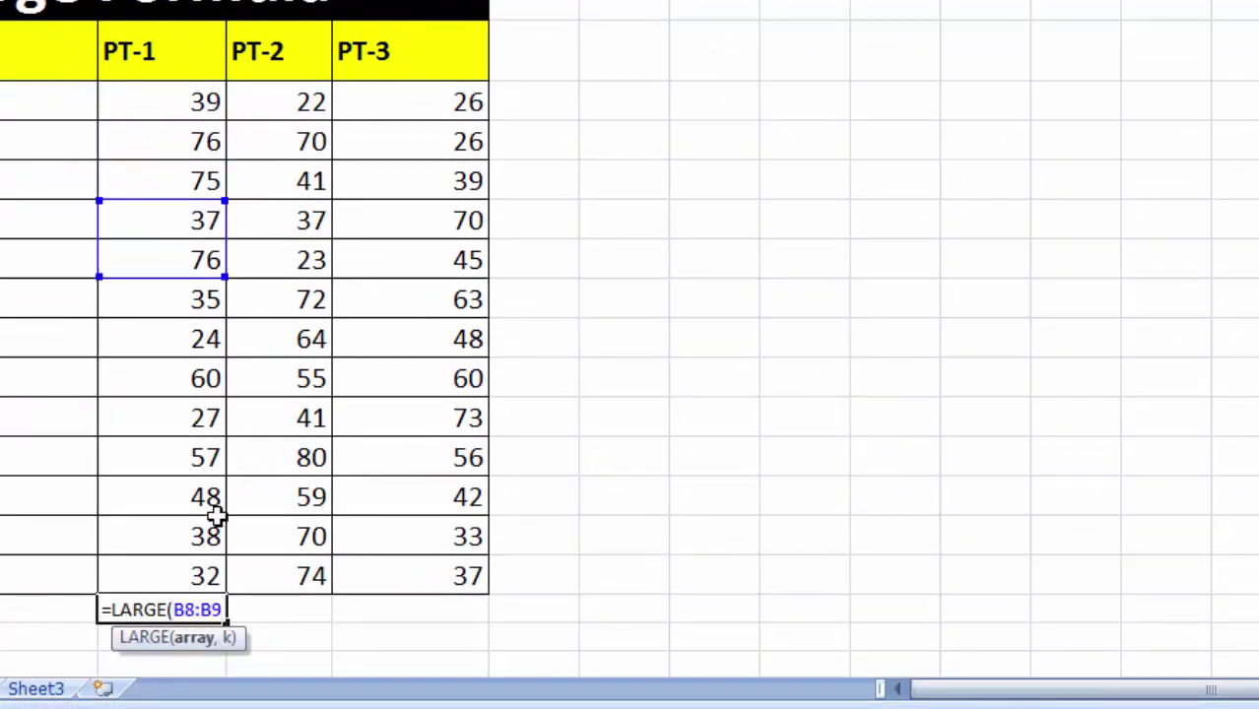
key("BackSpace")
key("BackSpace")
key("BackSpace")
key("BackSpace")
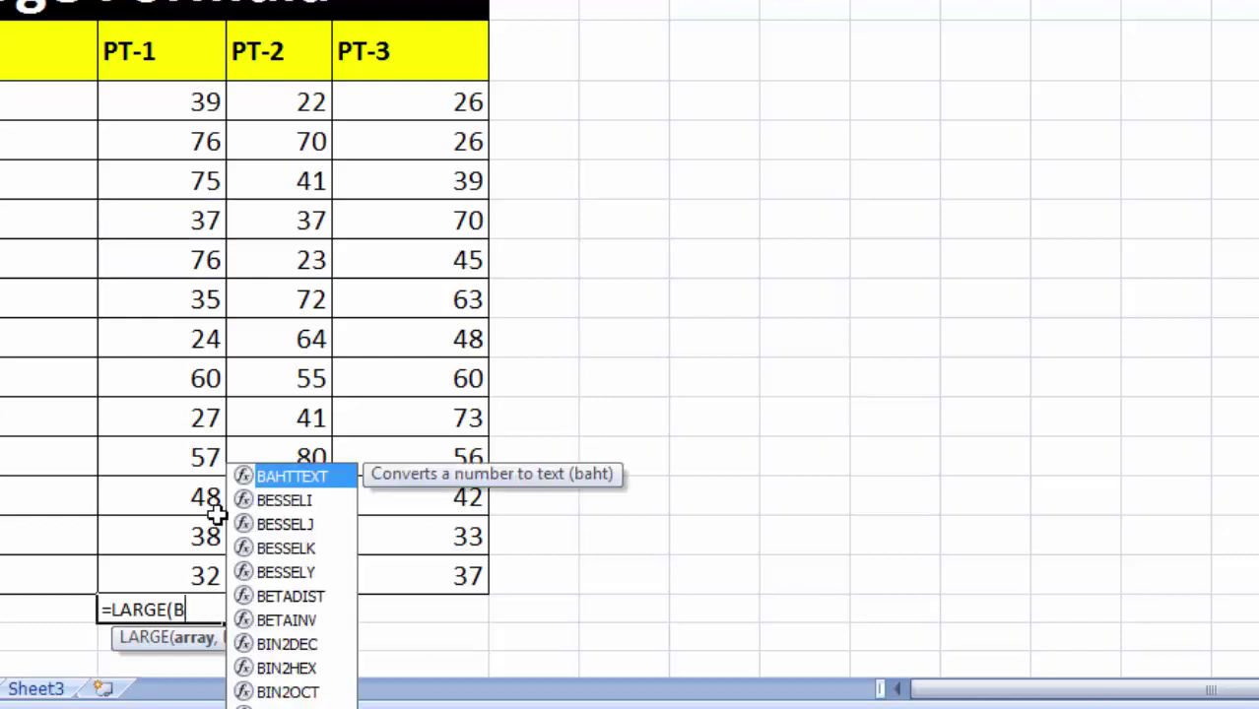
key("BackSpace")
left_click(140, 99)
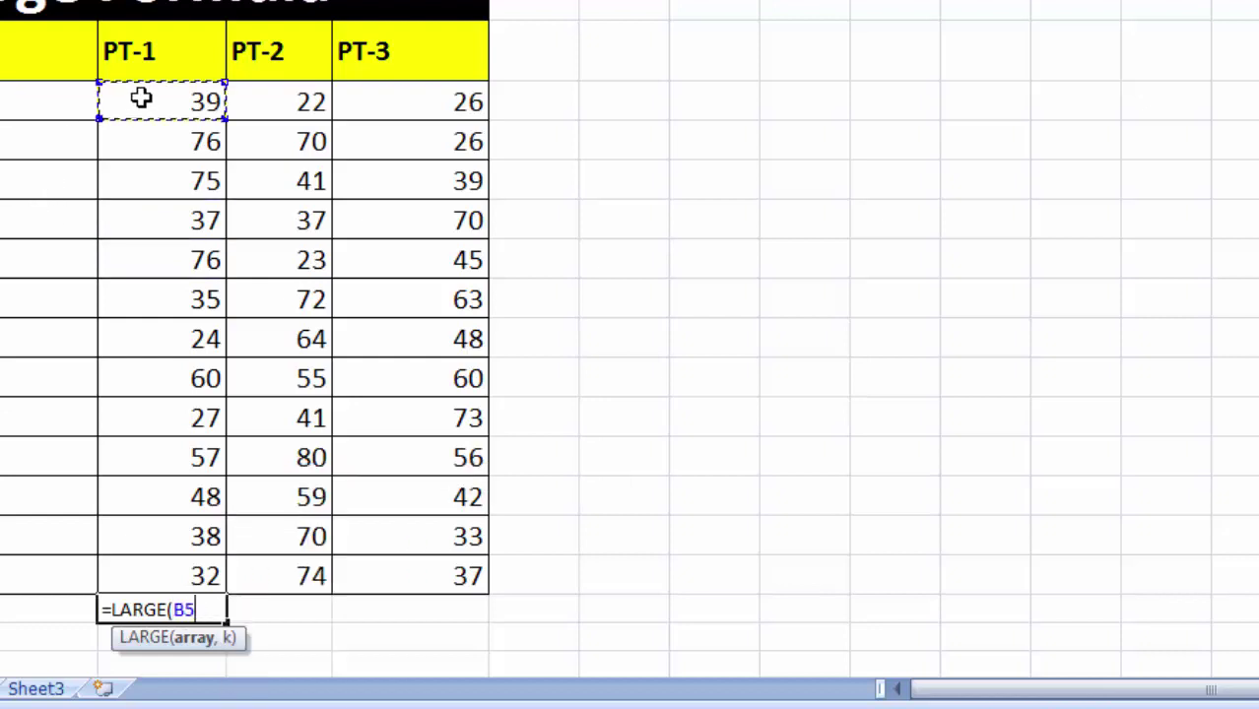
left_click_drag(141, 99, 146, 575)
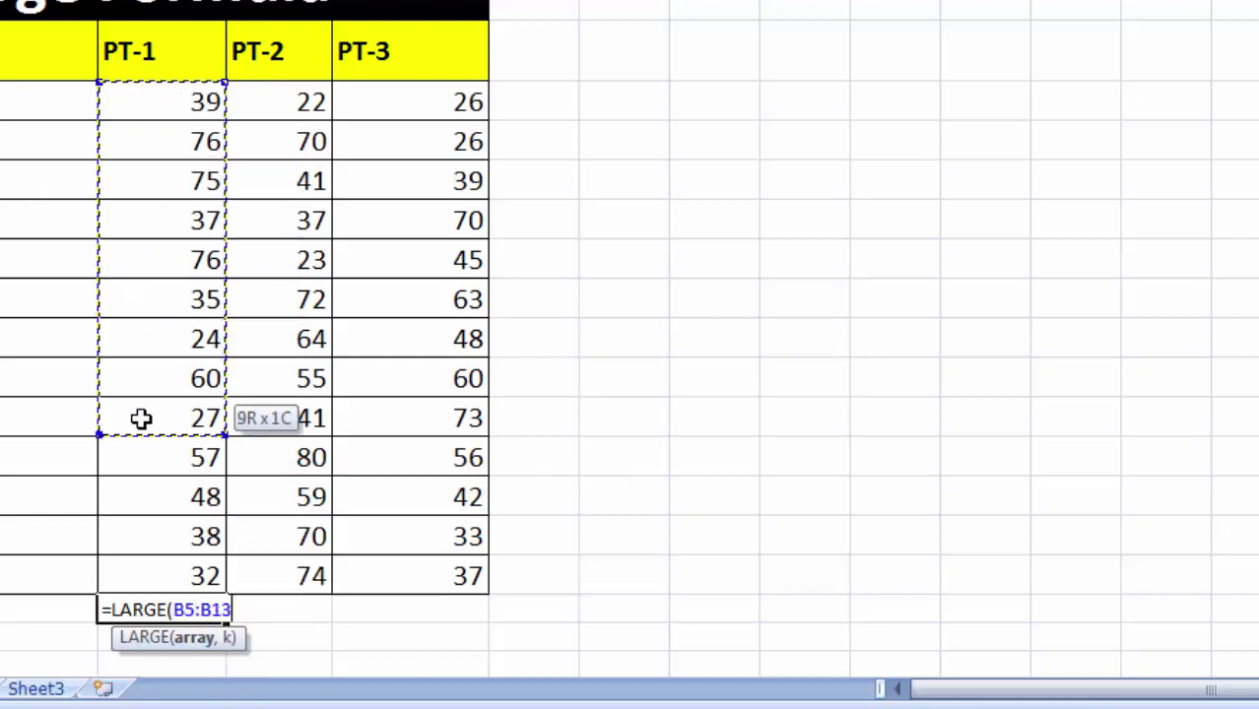
left_click(146, 576)
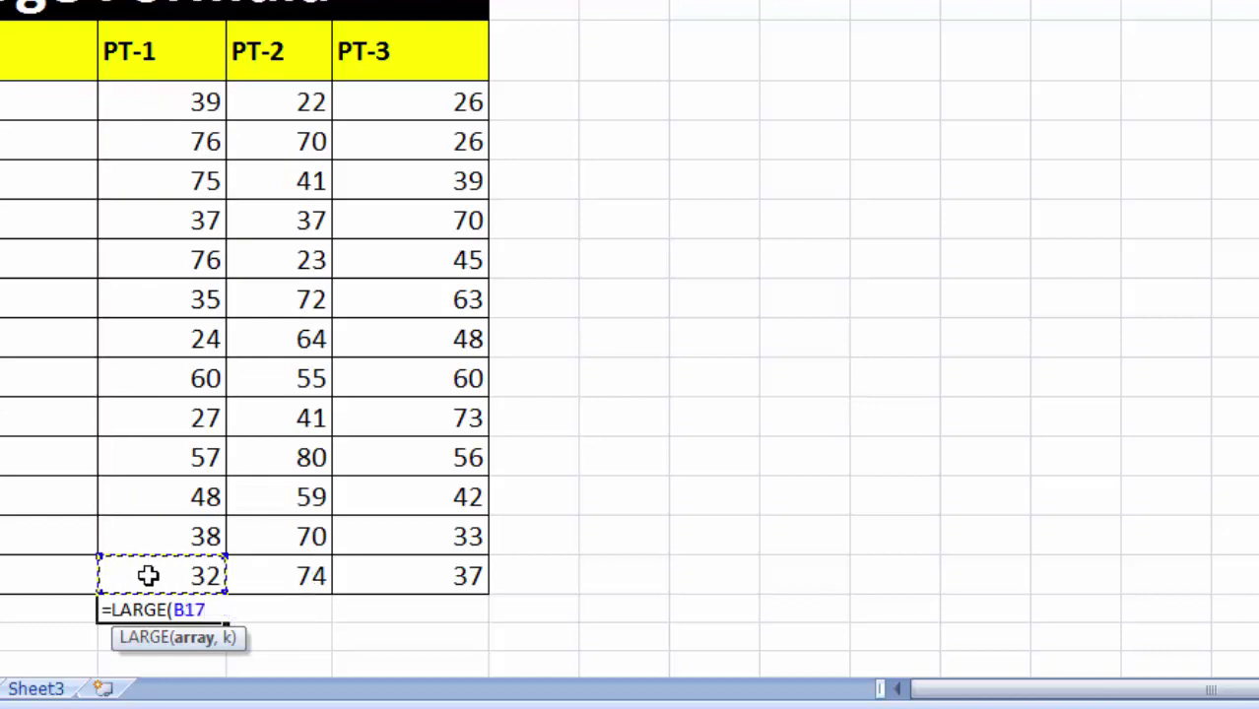
left_click(163, 94)
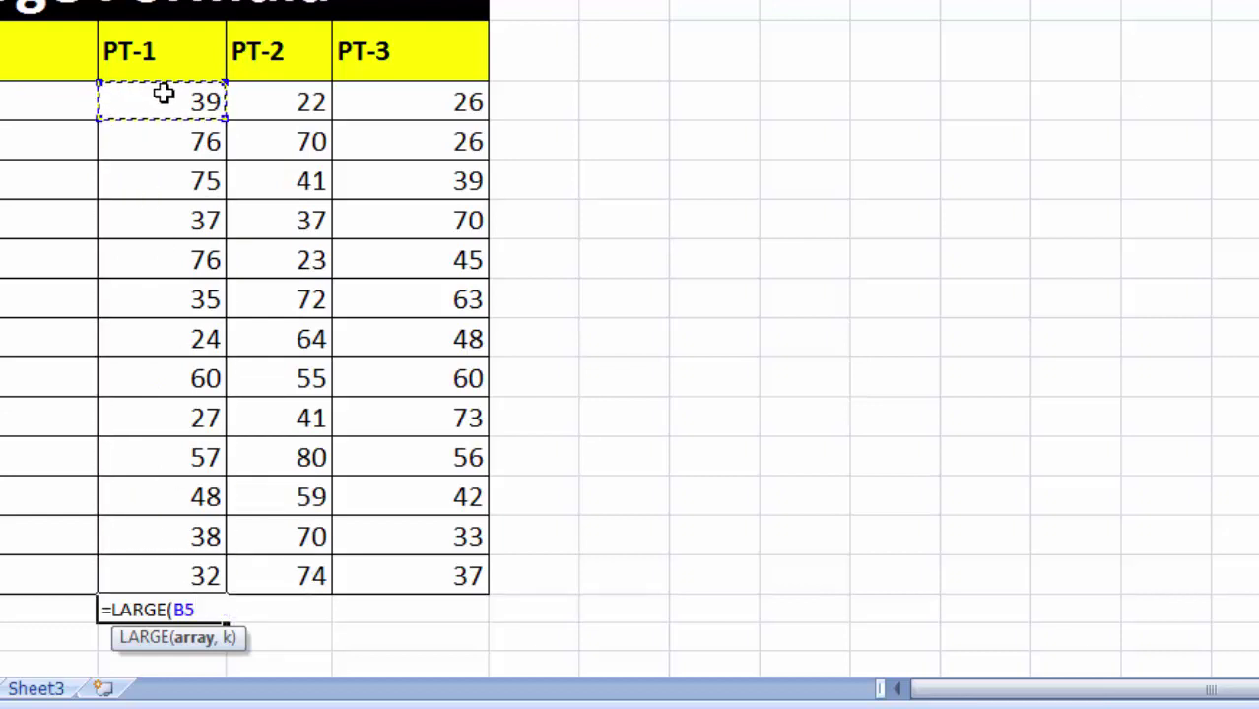
key("shift+Down")
key("shift+Down")
key("shift+Down")
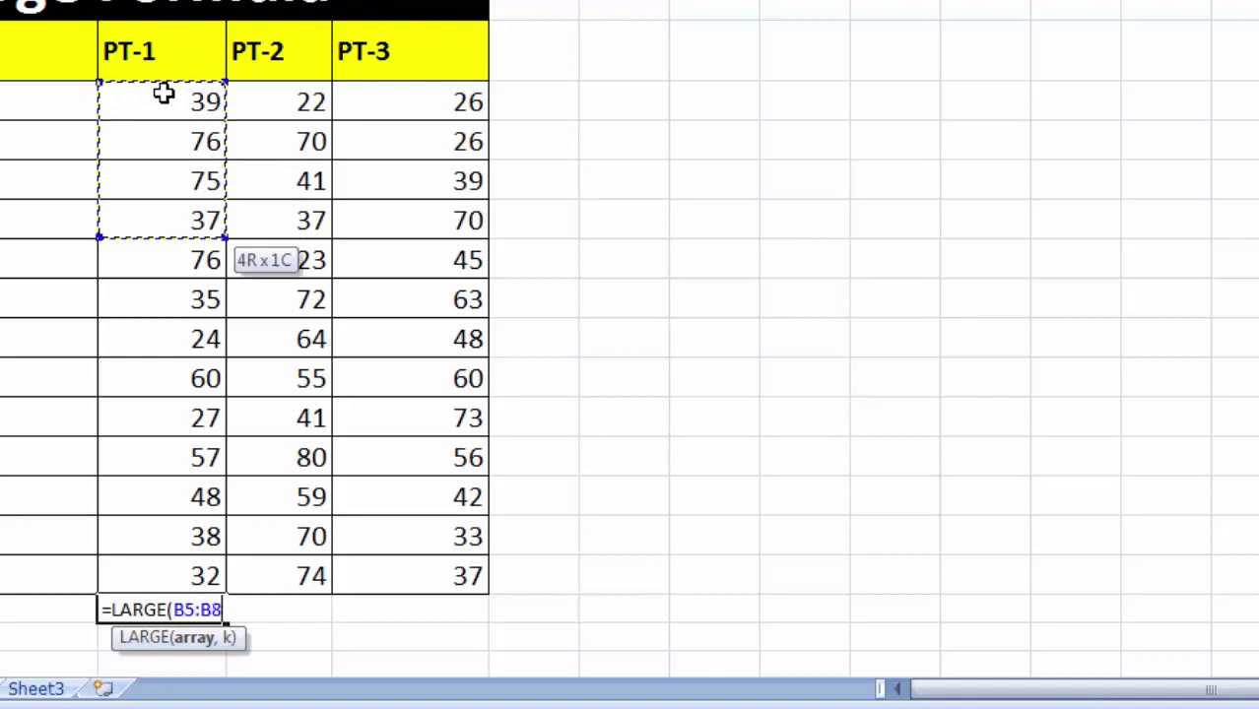
key("shift+Down")
key("shift+Down")
key("shift+Down")
key("shift+Down")
key("shift+Down")
key("shift+Down")
key("shift+Down")
key("shift+Down")
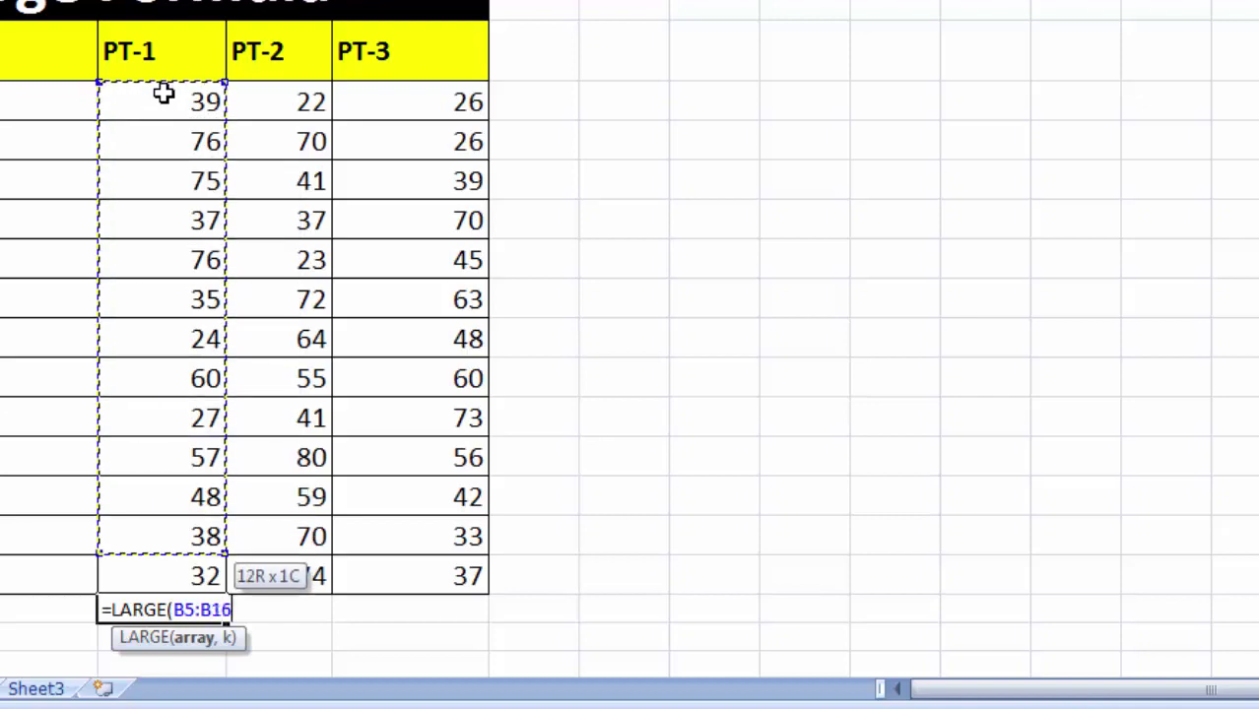
key("shift+Down")
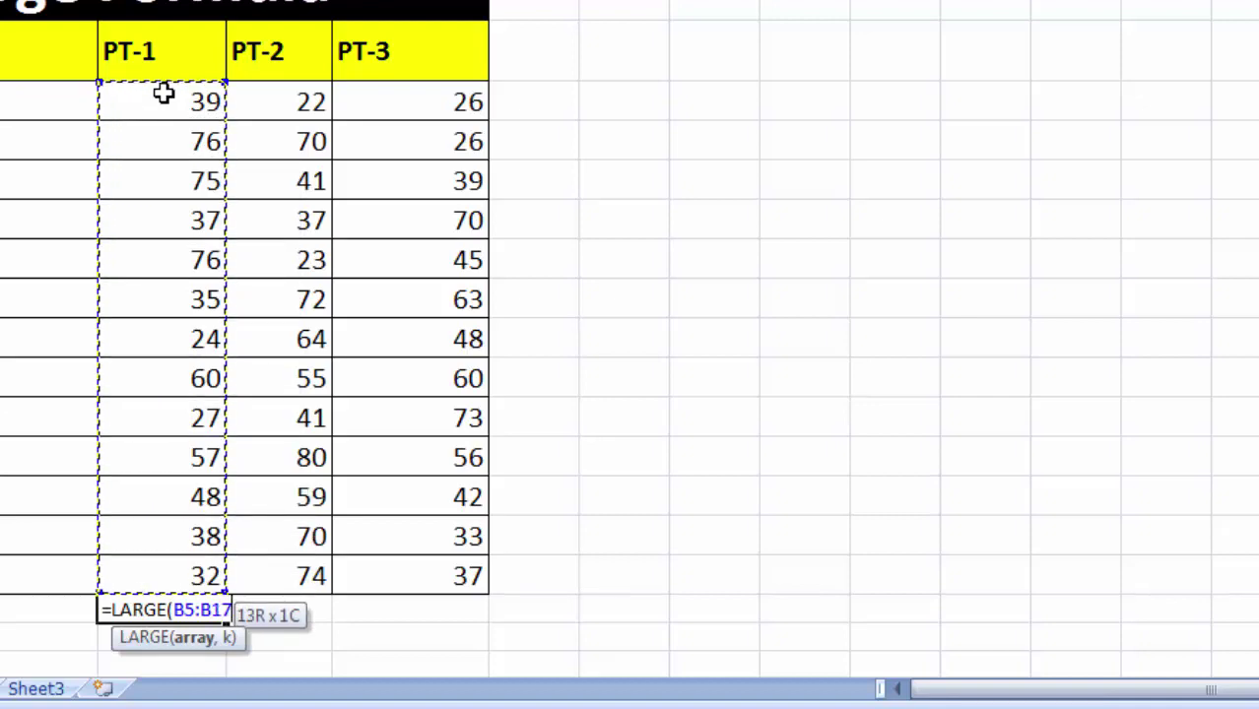
key("F4")
type(",1")
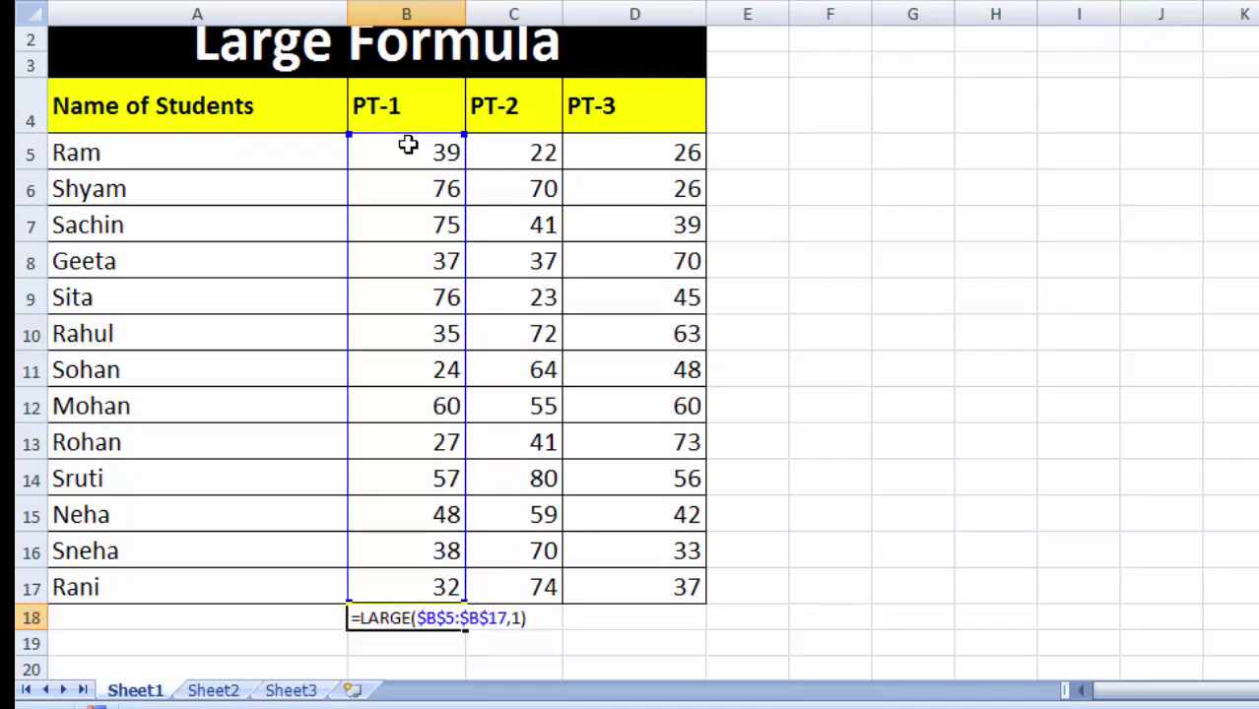
key("Return")
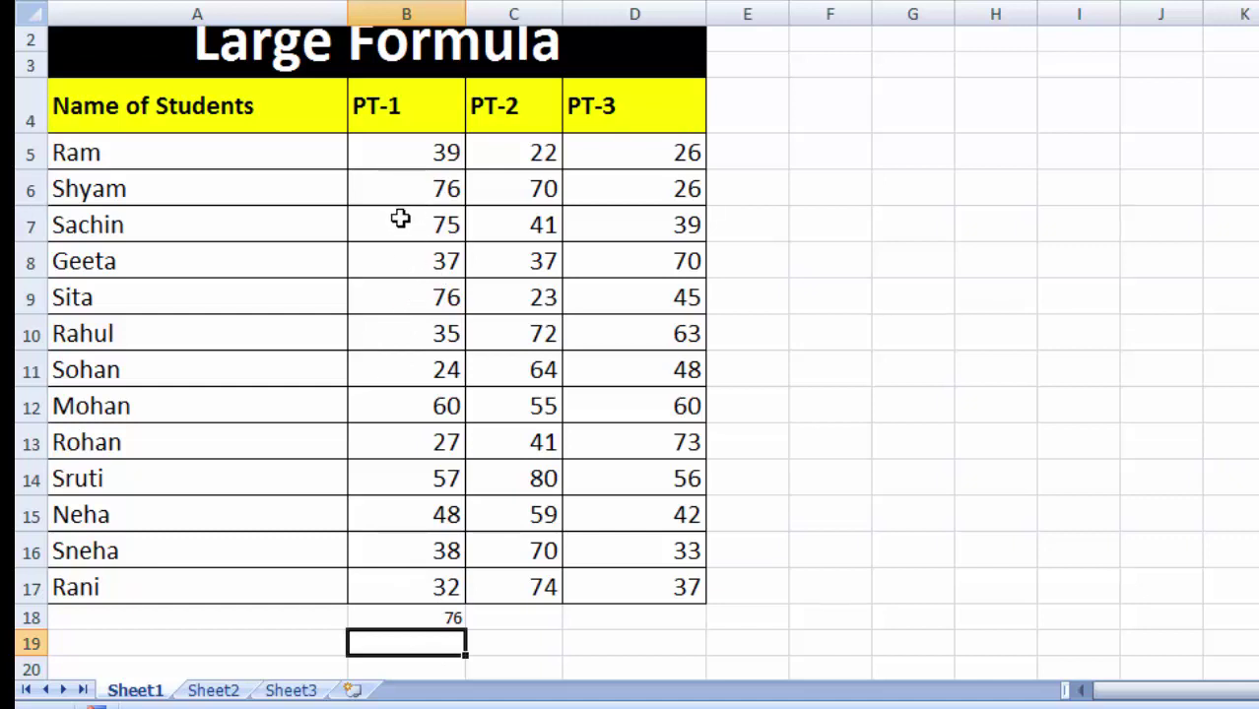
left_click(419, 613)
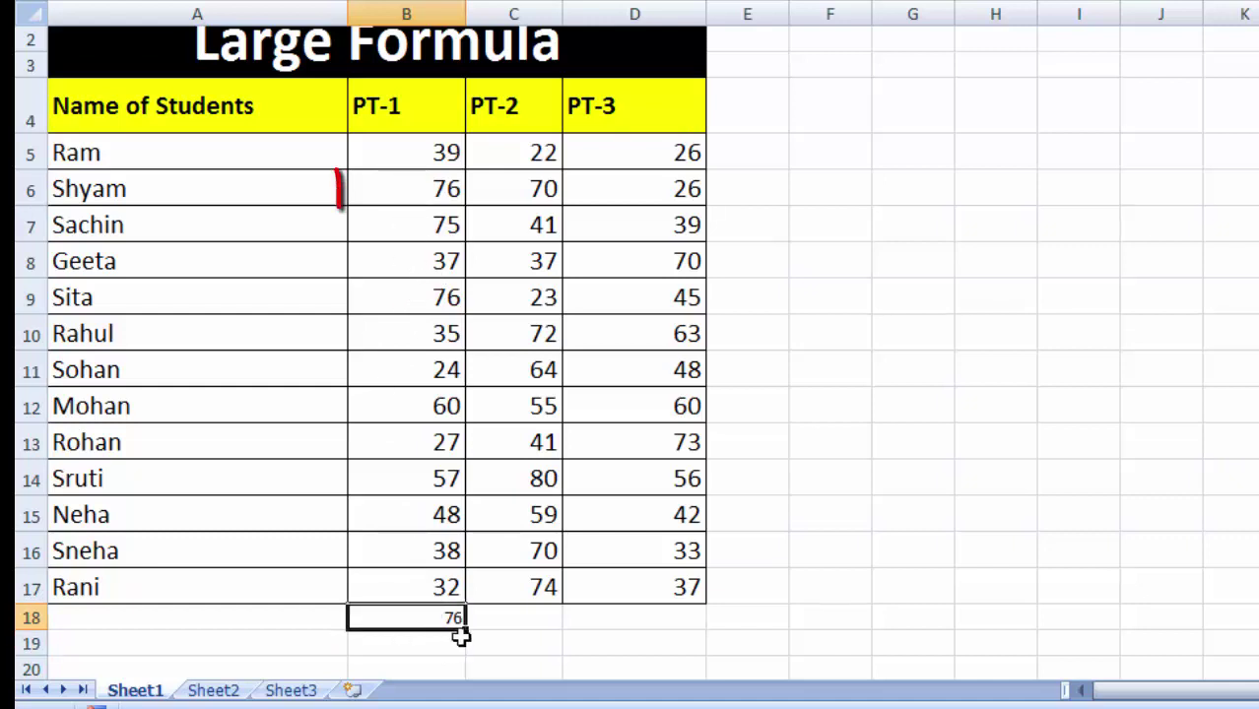
left_click(523, 619)
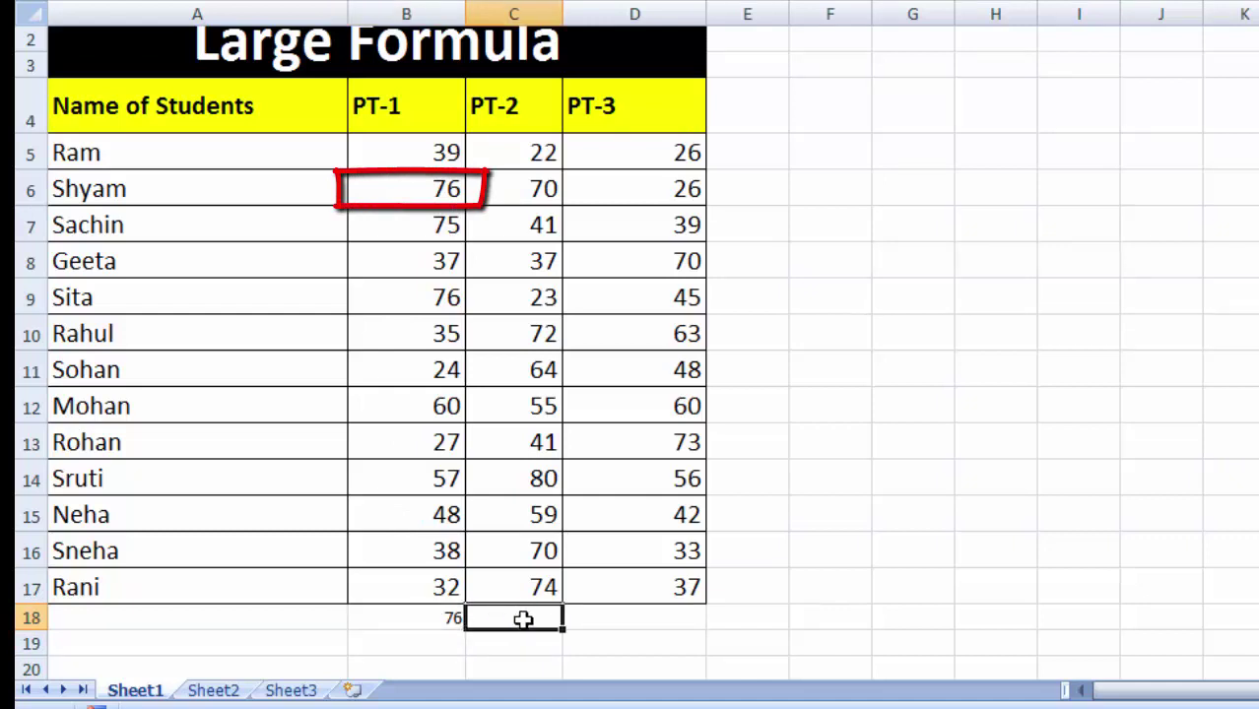
type("=l")
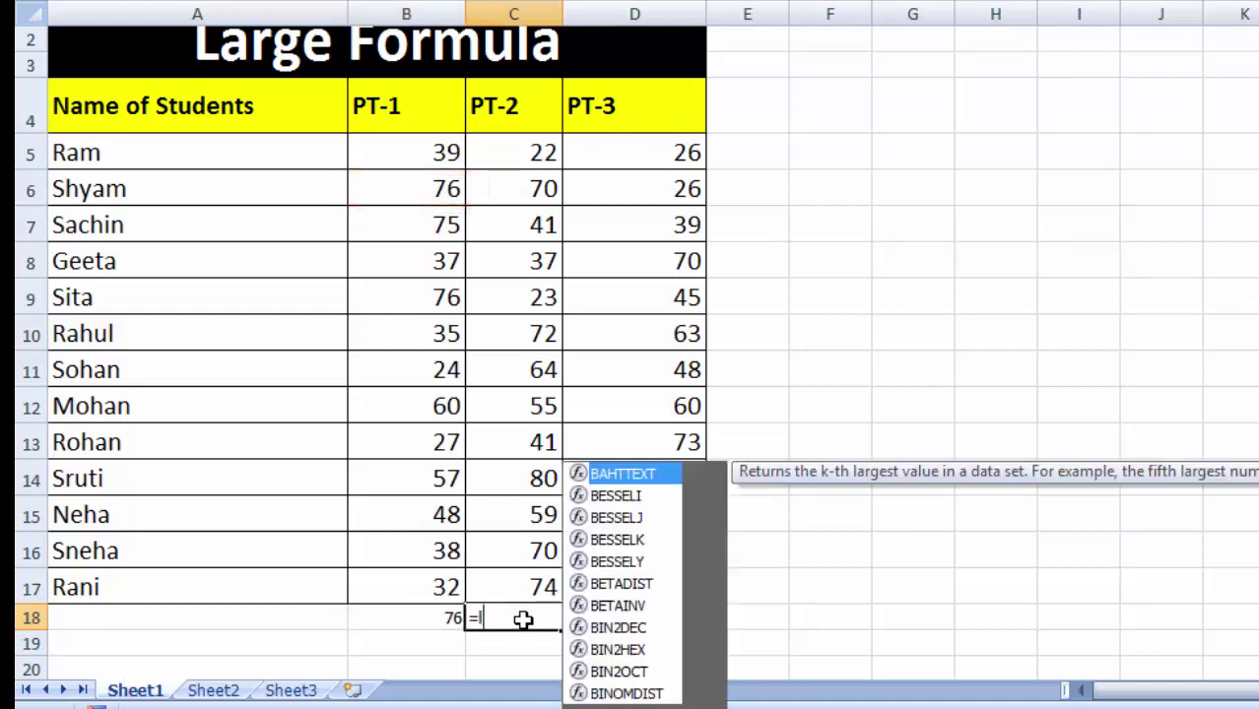
type("arge")
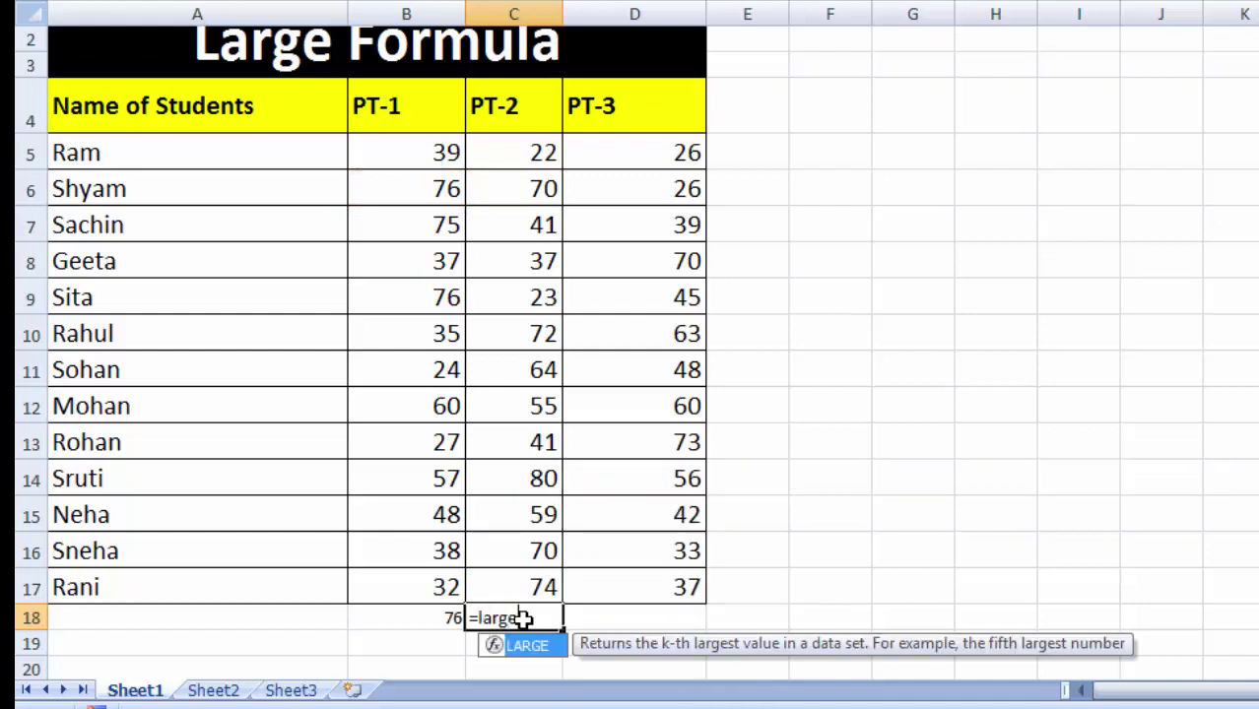
key("Tab")
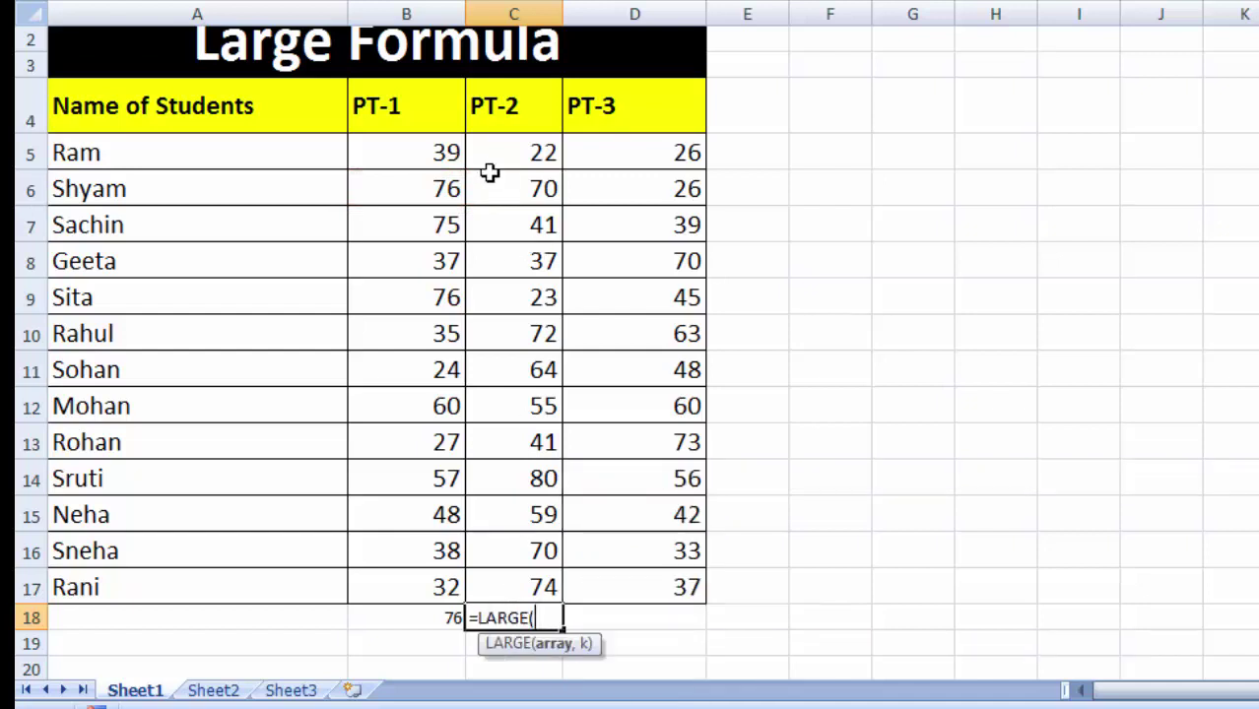
left_click_drag(501, 158, 502, 326)
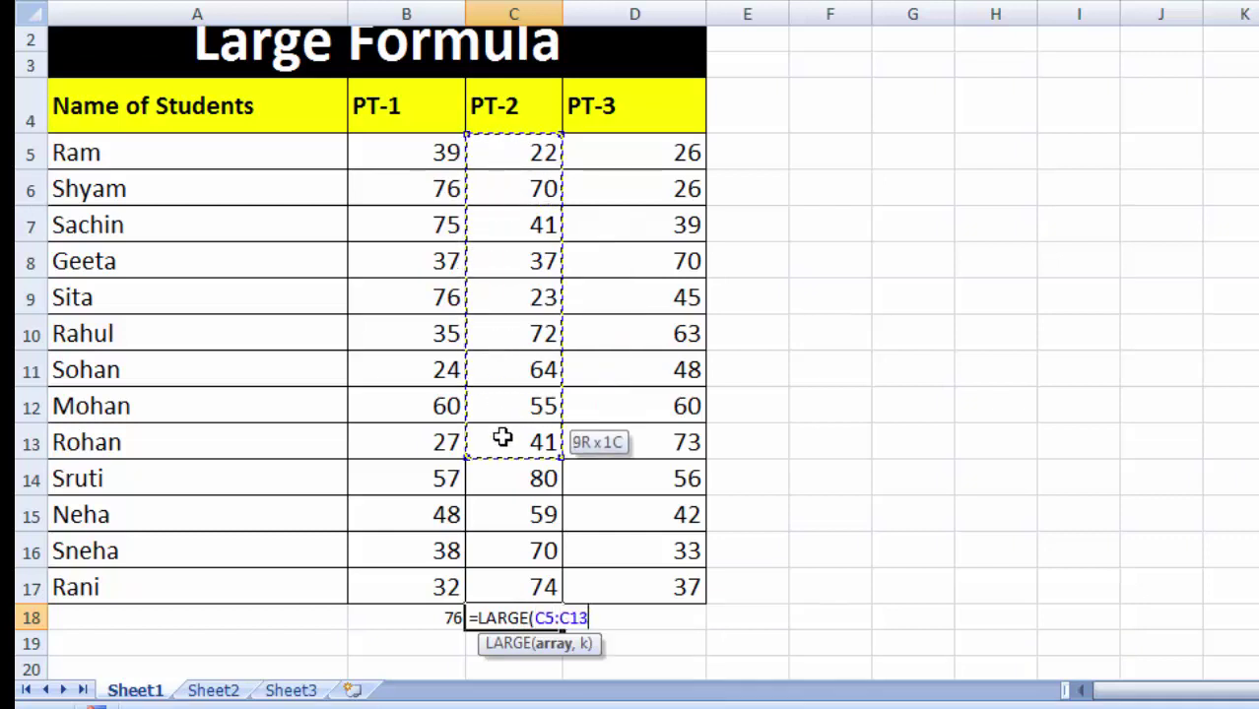
left_click_drag(501, 326, 502, 581)
left_click(501, 581)
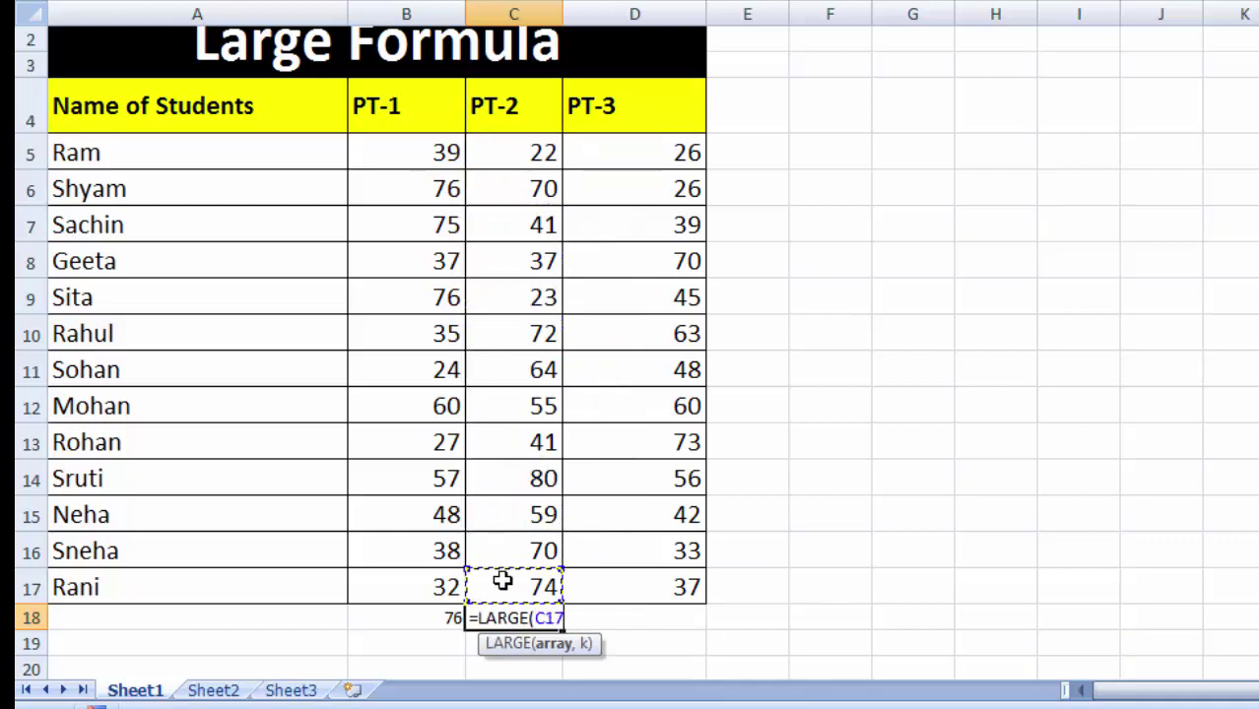
left_click(494, 158)
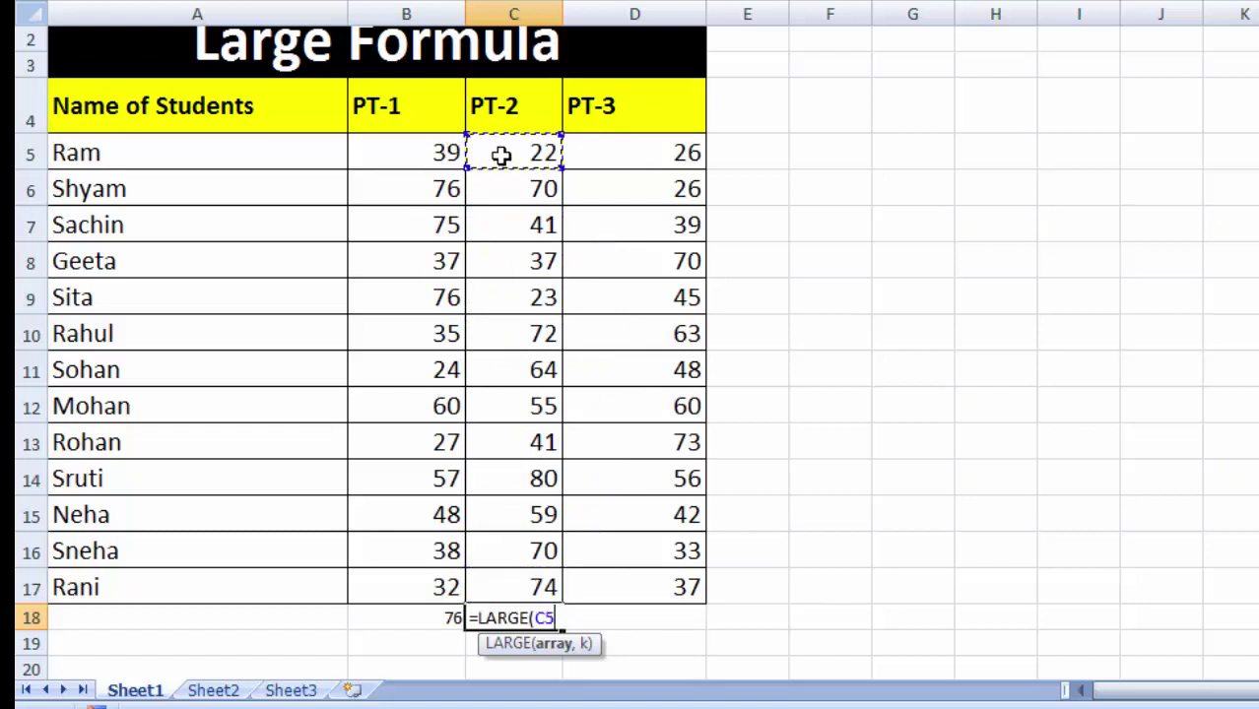
left_click_drag(502, 224, 502, 332)
left_click(527, 157)
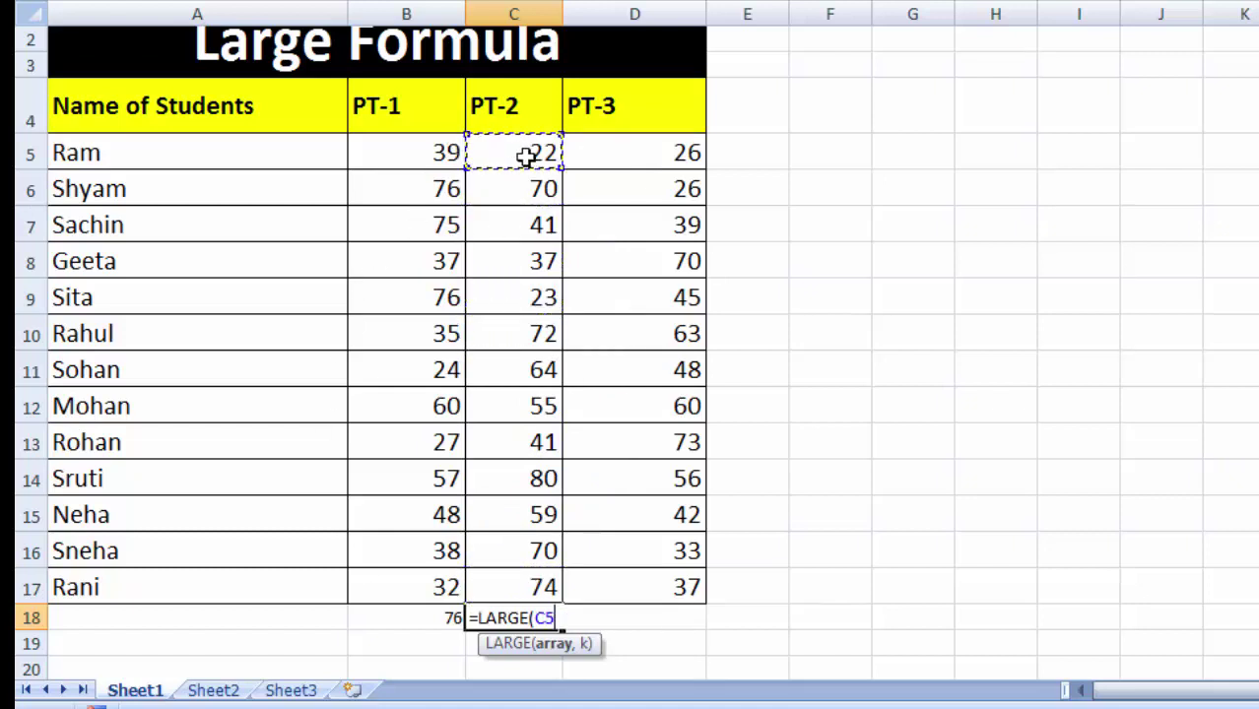
left_click_drag(527, 157, 527, 225)
key("shift+Down")
key("shift+Down")
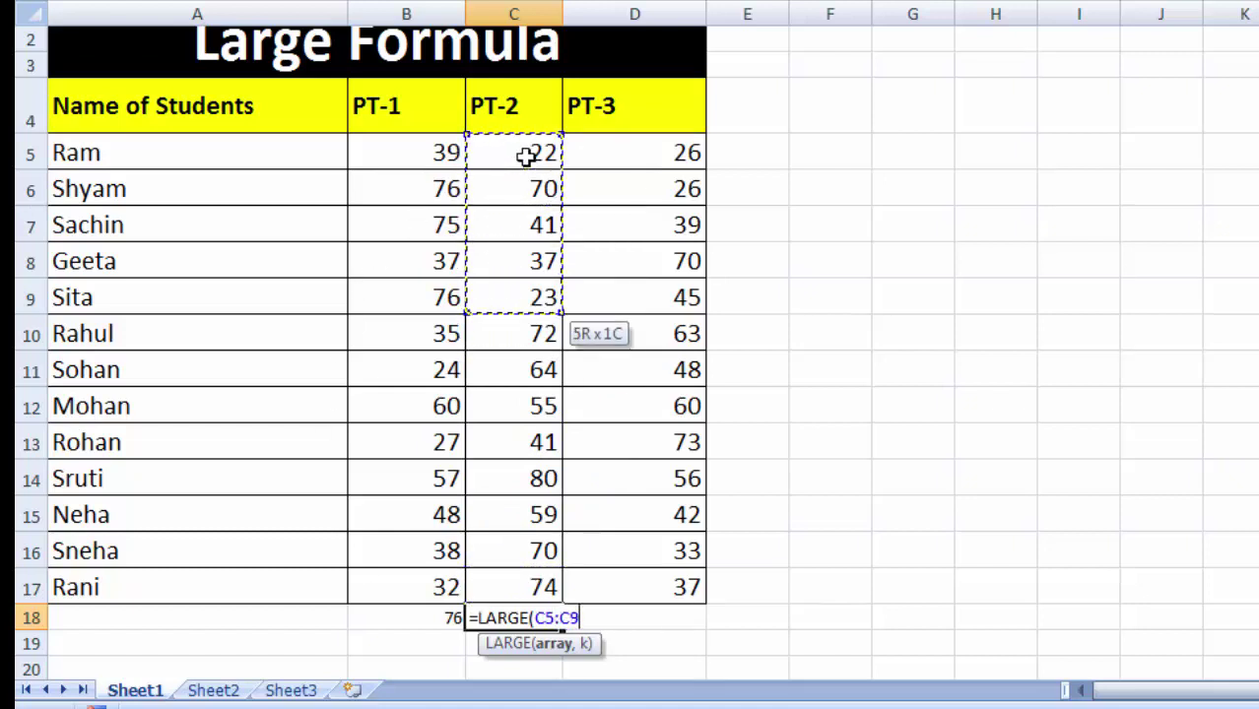
key("shift+Down")
key("shift+Down")
key("shift+Down")
key("shift+Down")
key("shift+Down")
key("shift+Down")
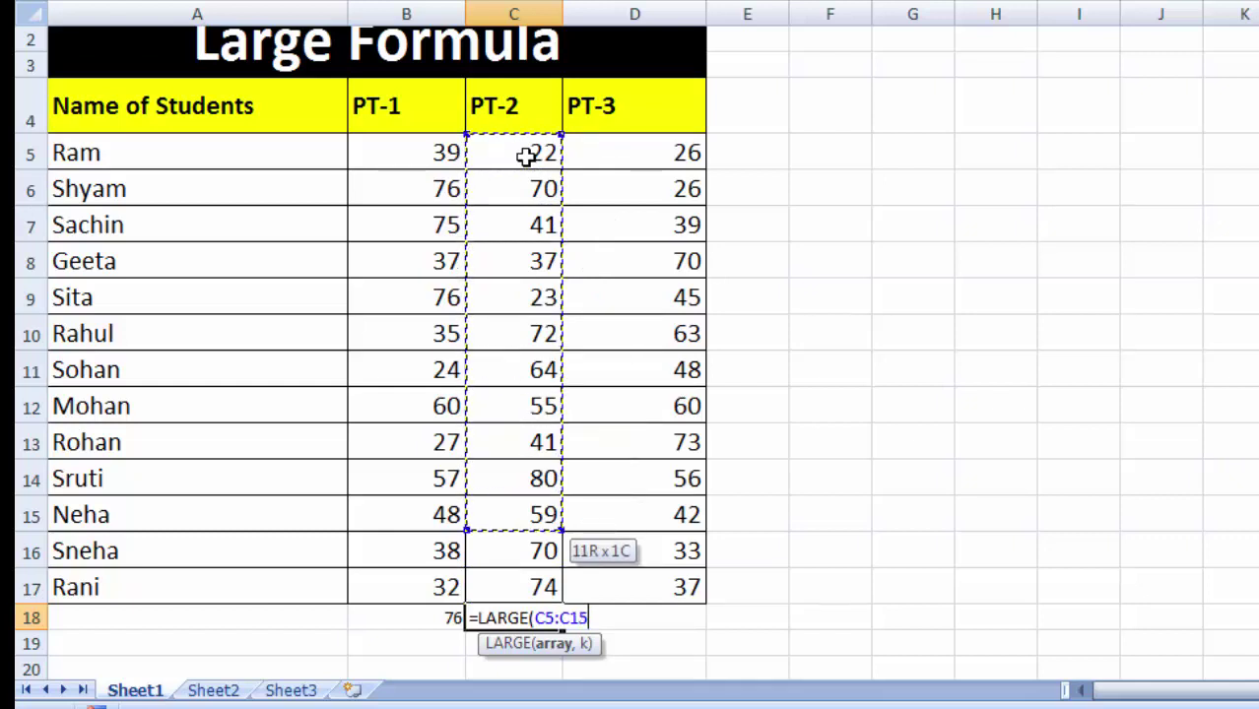
key("shift+Down")
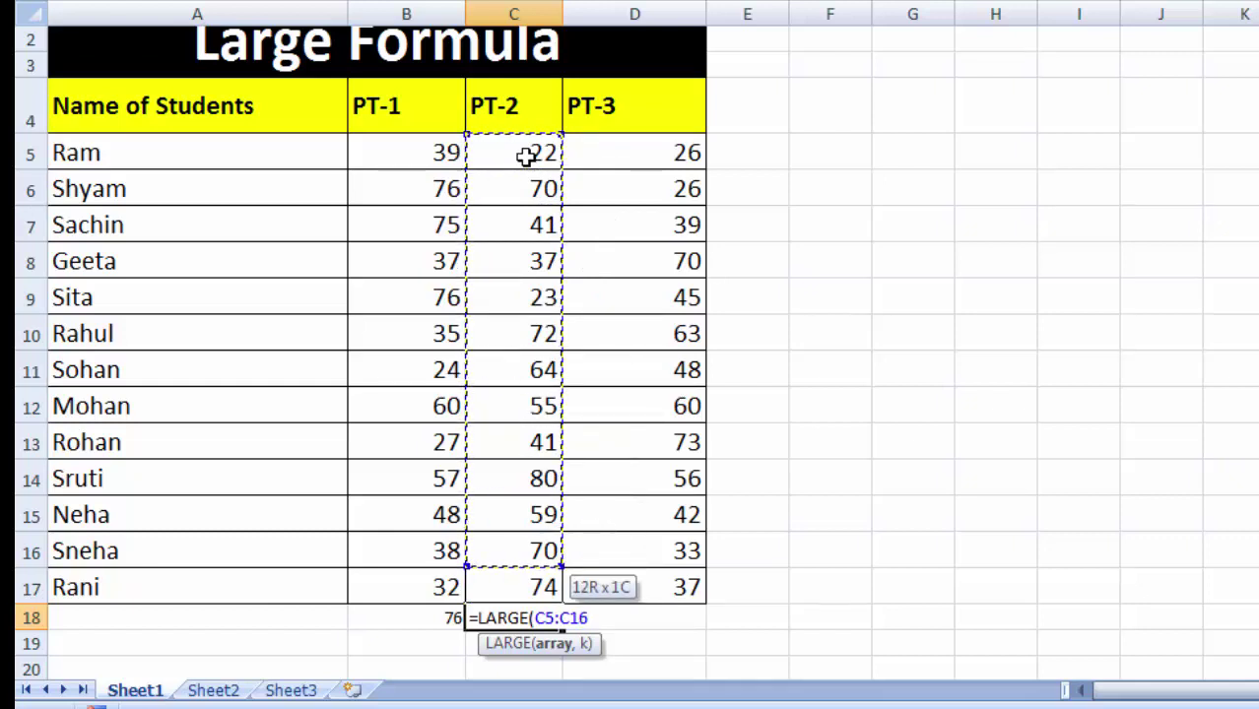
key("shift+Down")
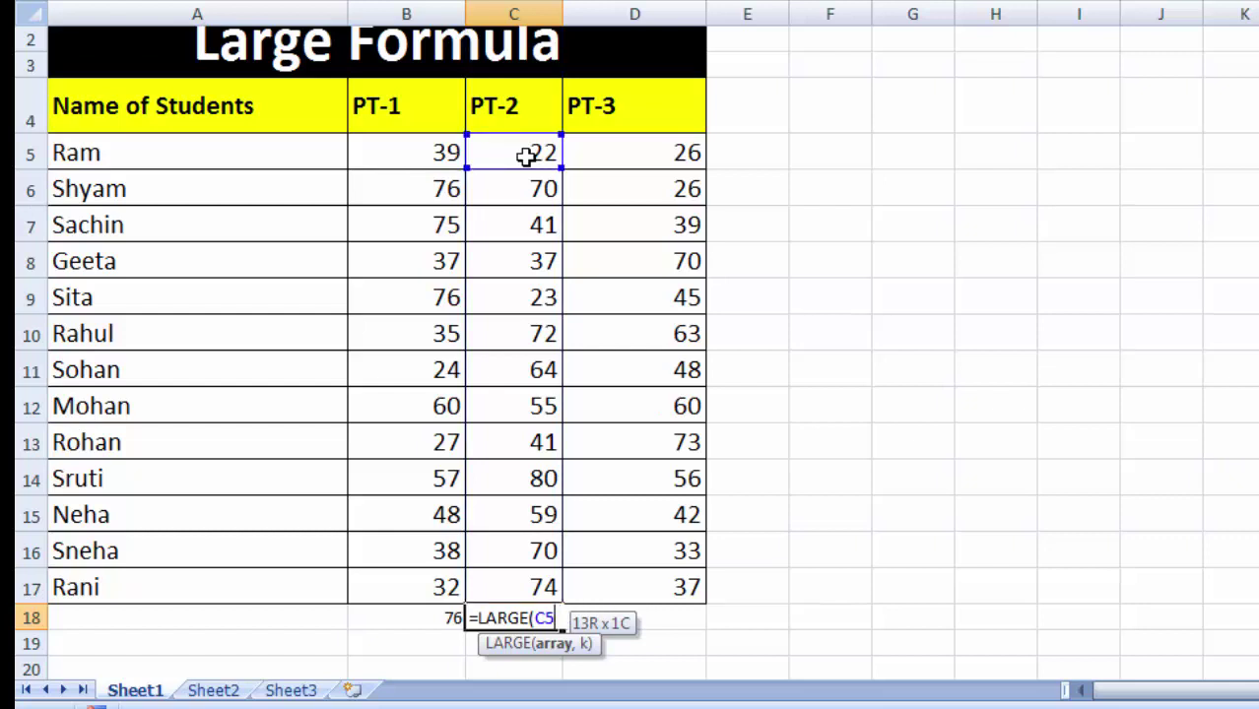
key("BackSpace")
key("BackSpace")
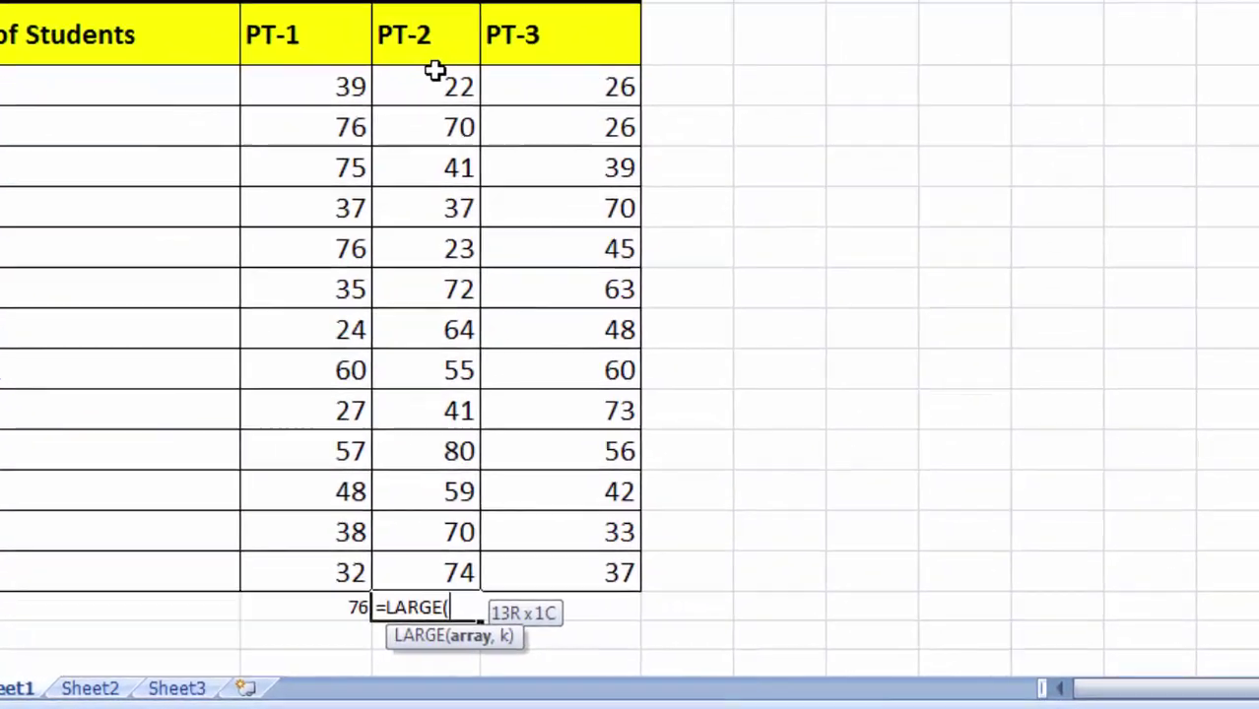
left_click_drag(527, 158, 520, 276)
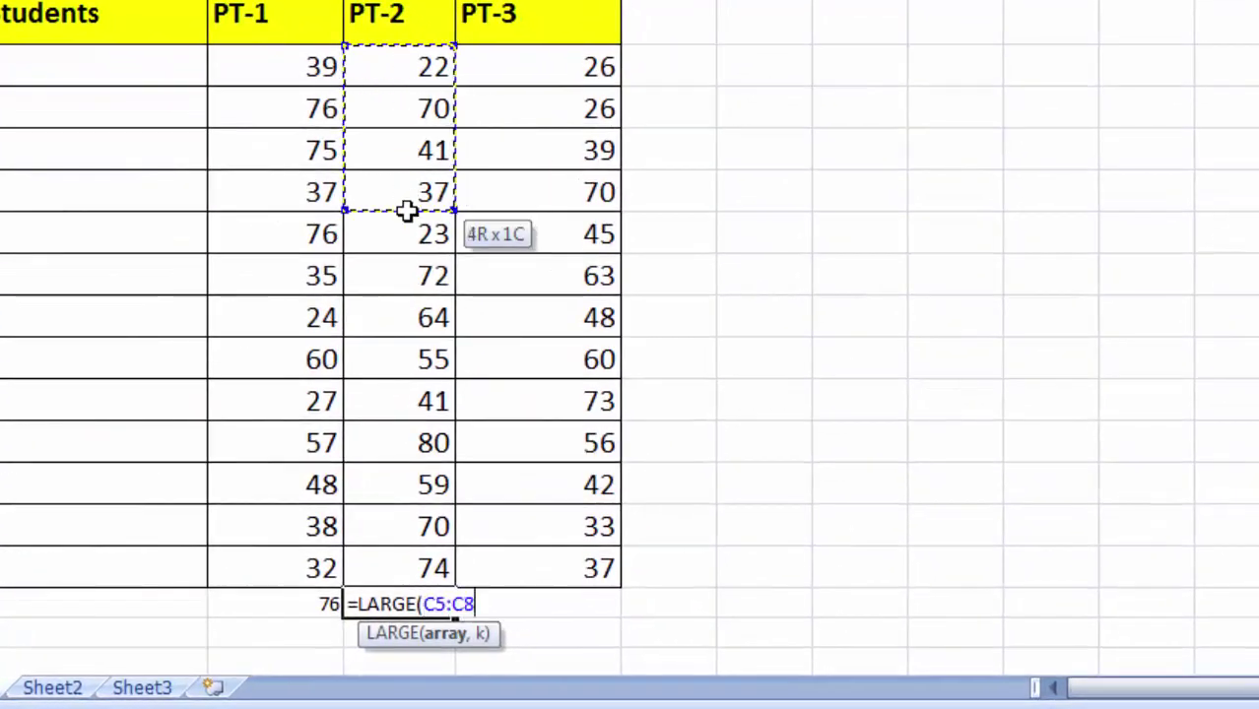
left_click_drag(407, 211, 405, 571)
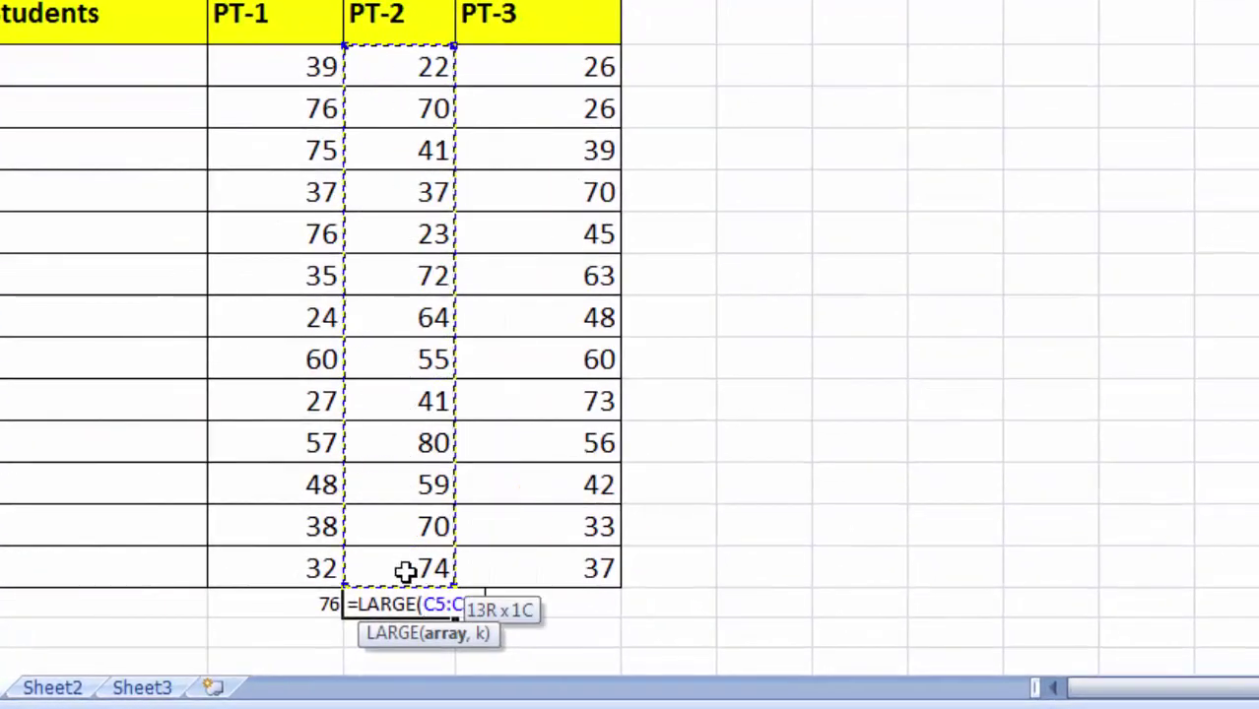
key("F4")
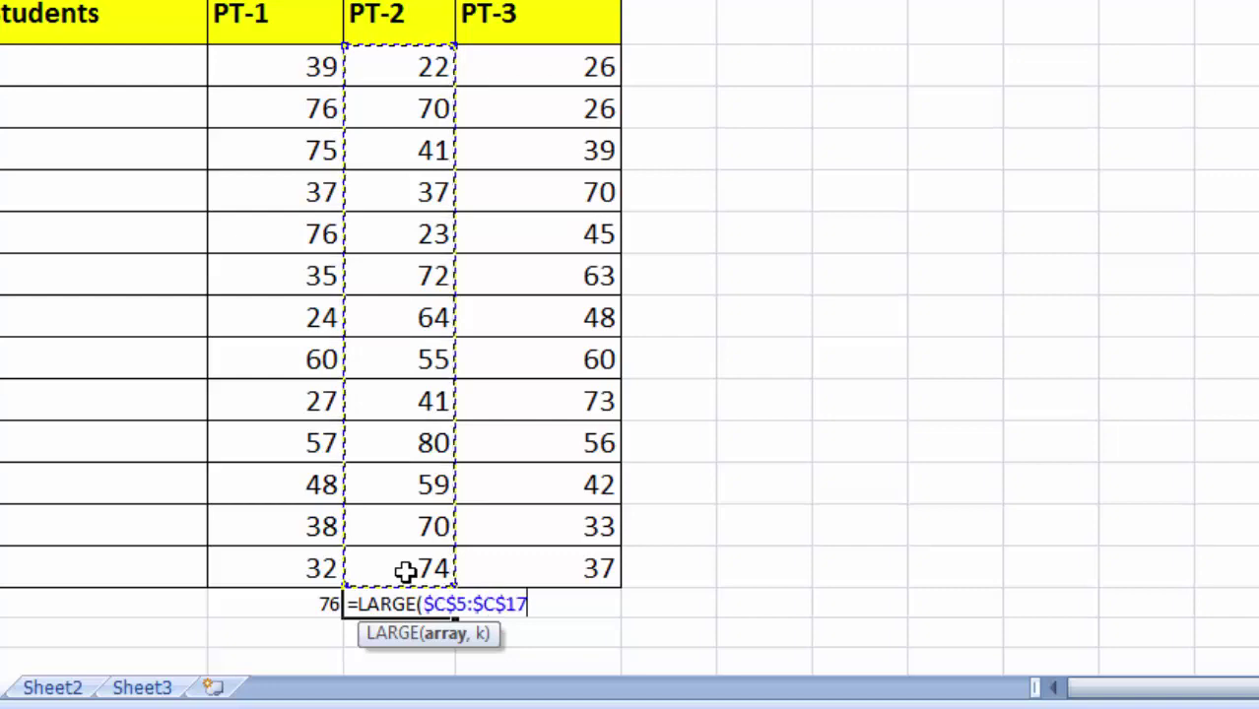
type(",1")
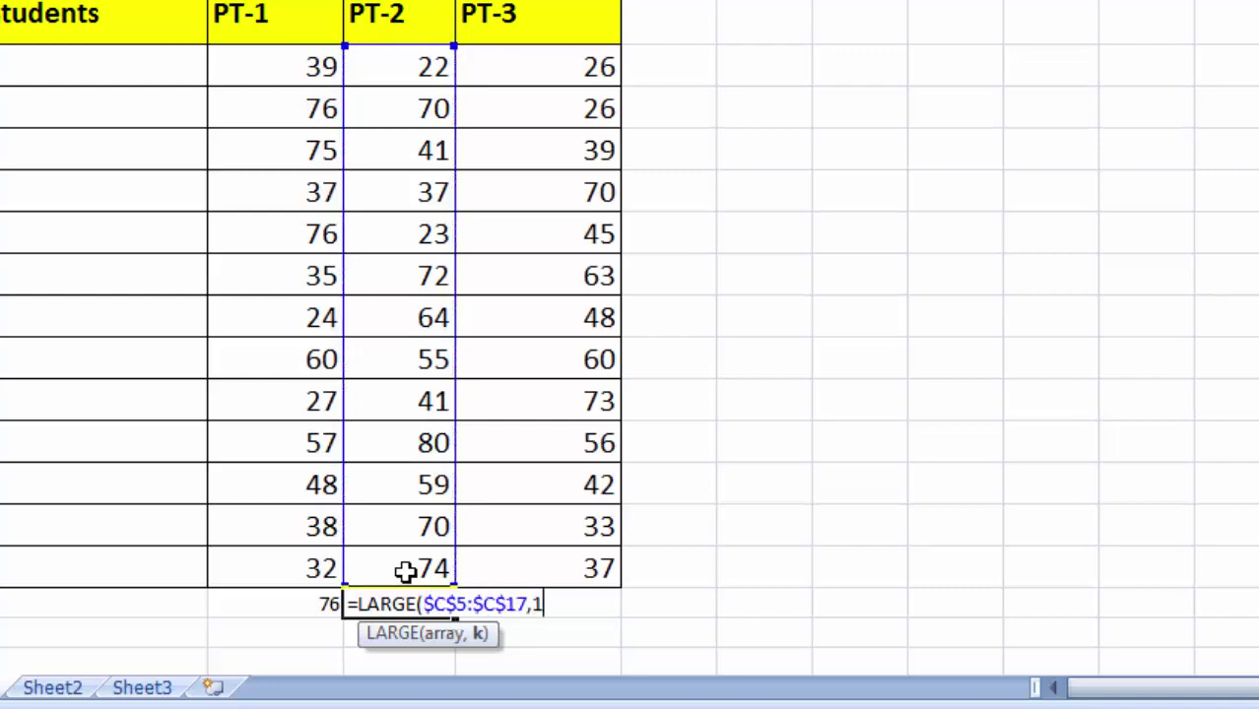
type(")")
key("Return")
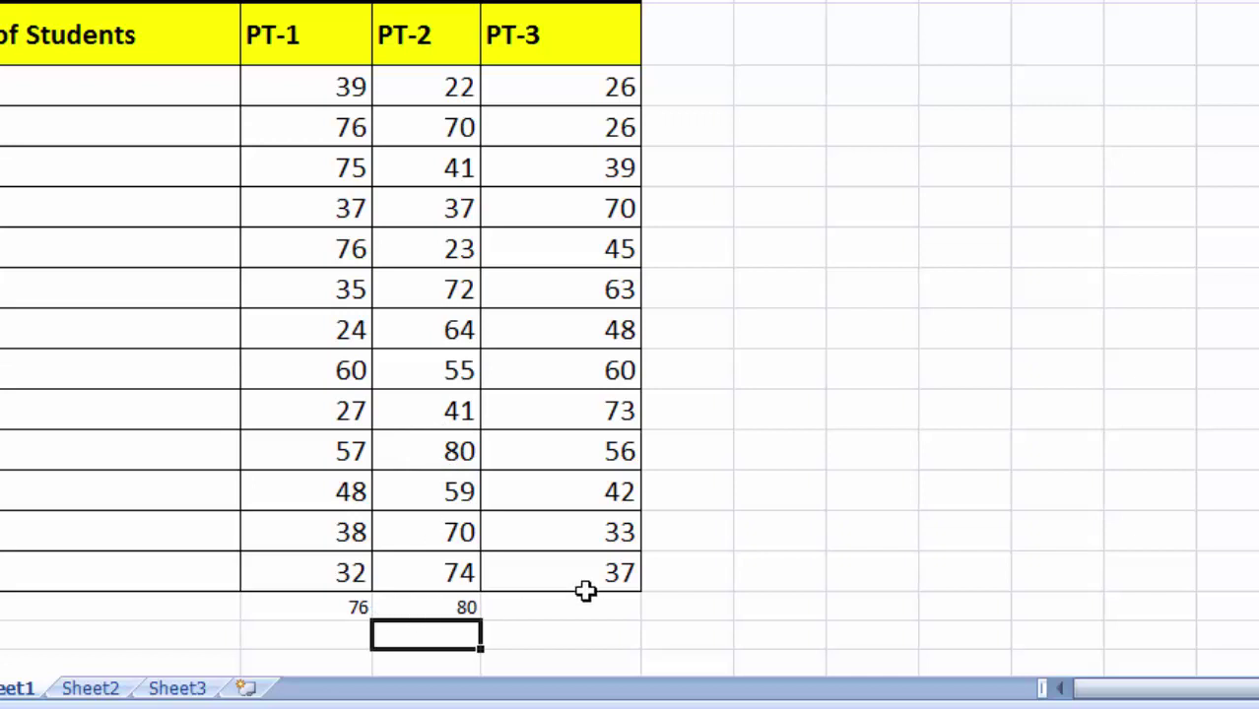
left_click(327, 603)
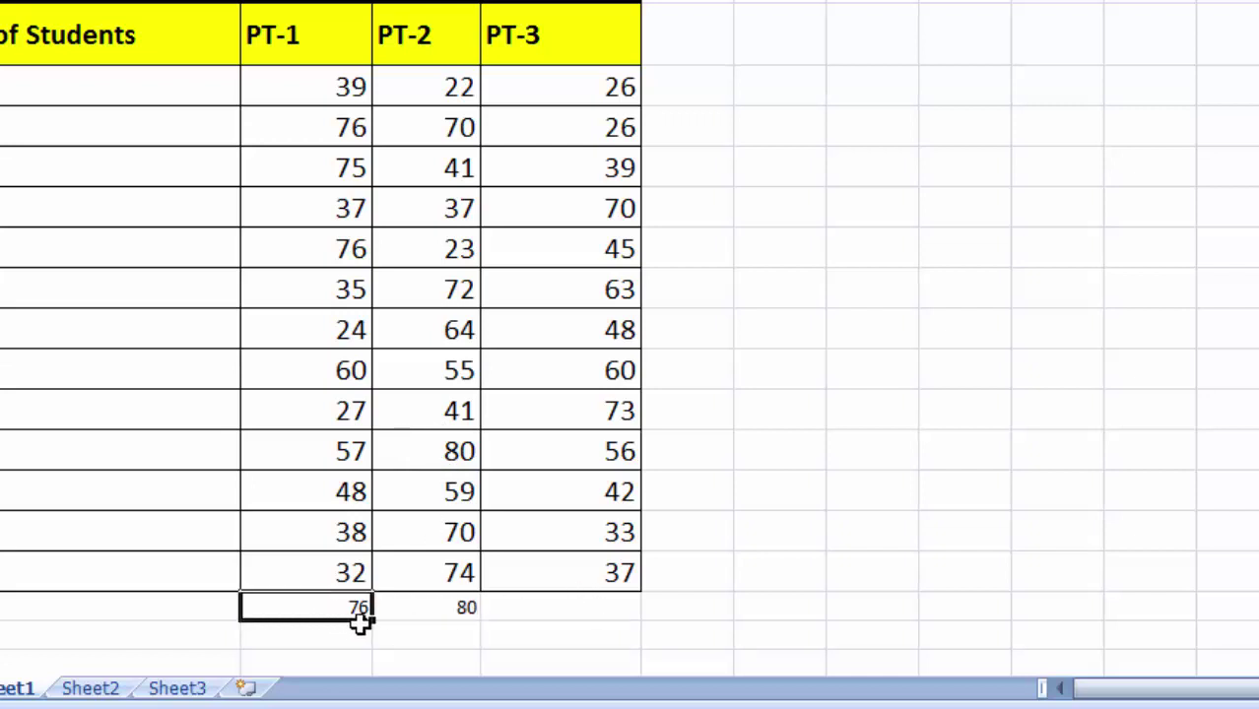
left_click_drag(377, 619, 452, 618)
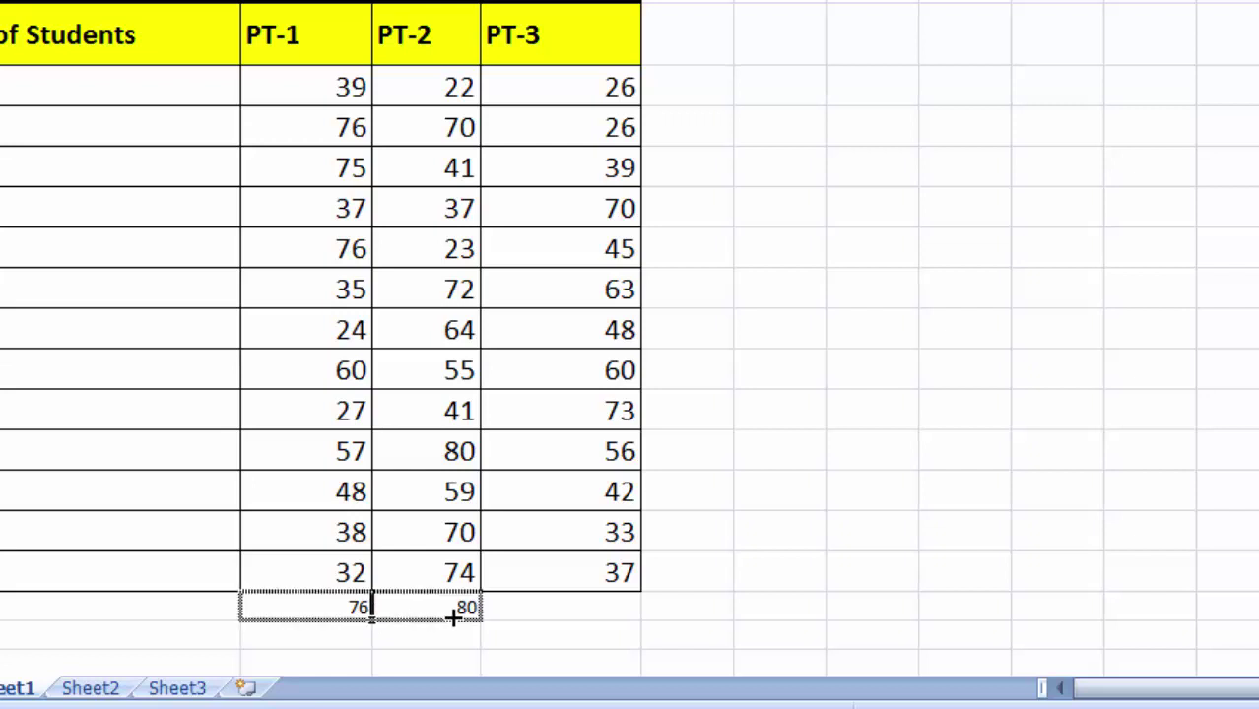
left_click_drag(549, 614, 611, 608)
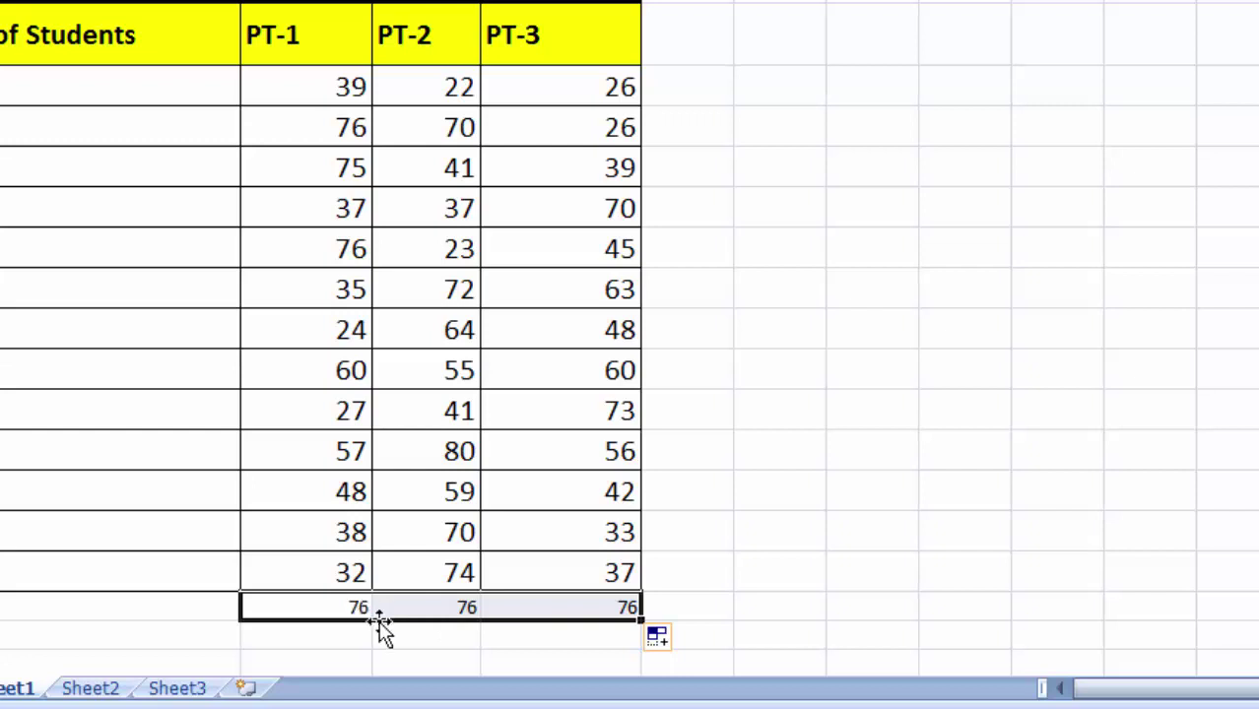
key("Delete")
left_click(336, 601)
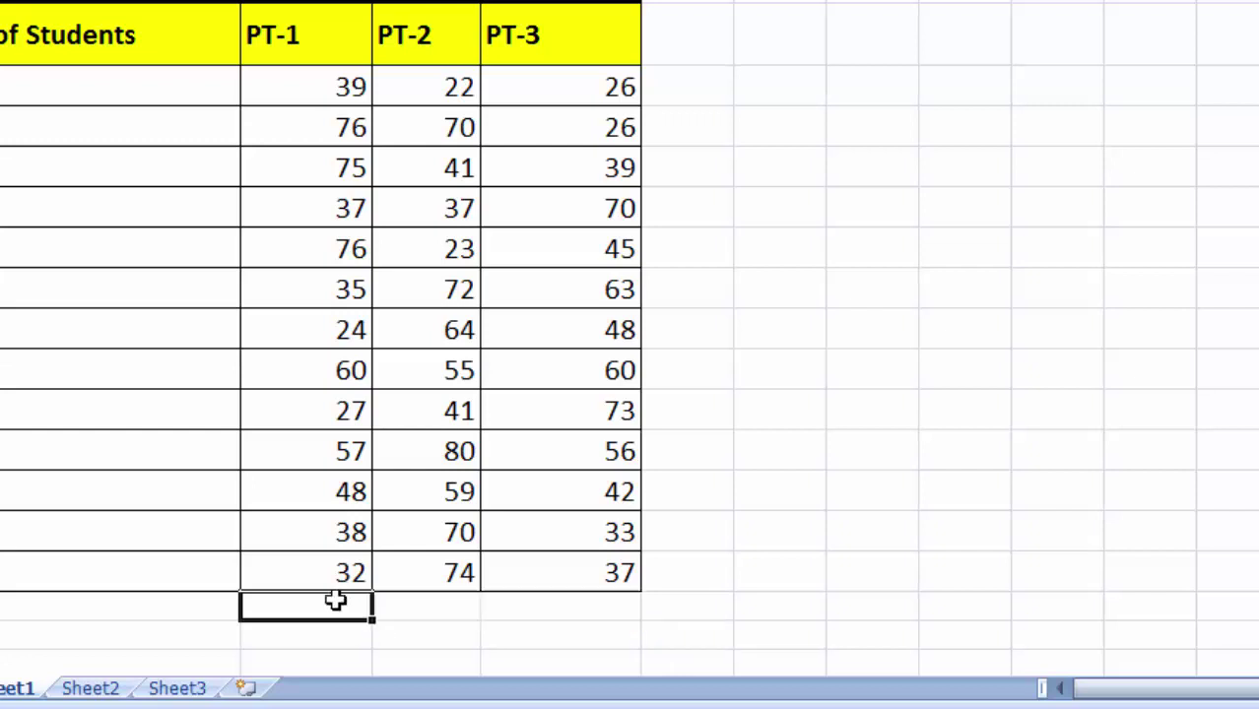
type("=")
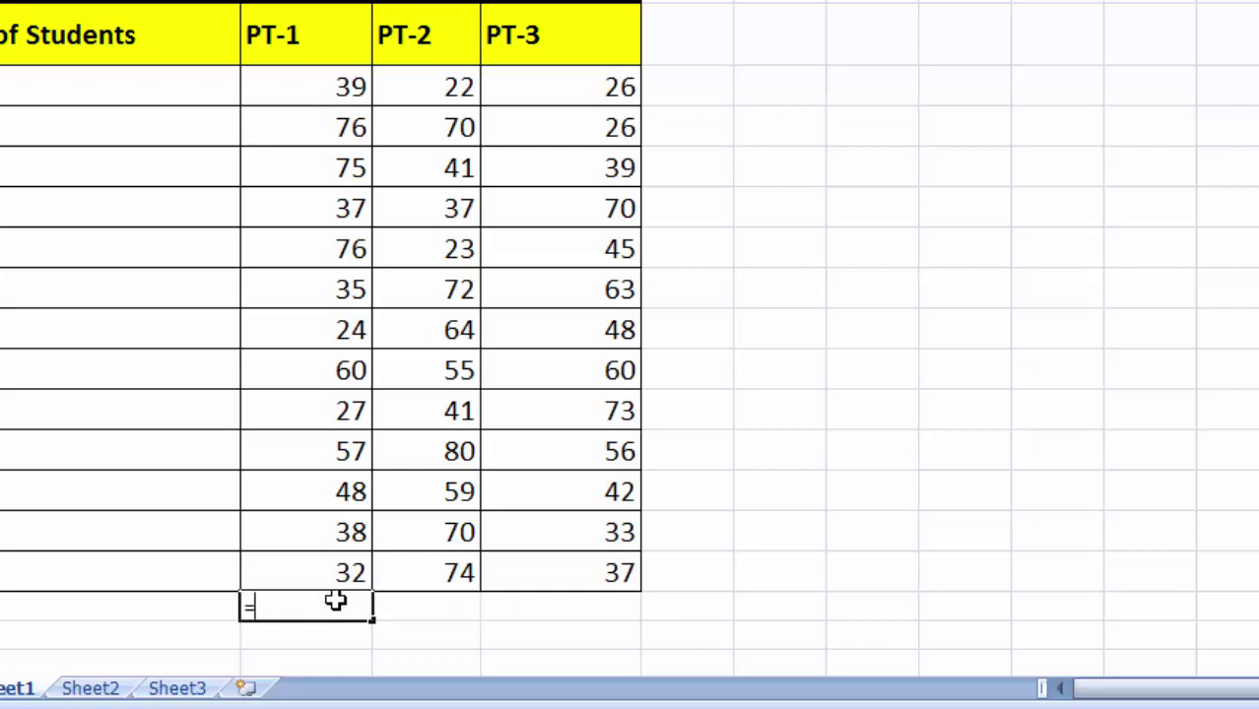
type("large")
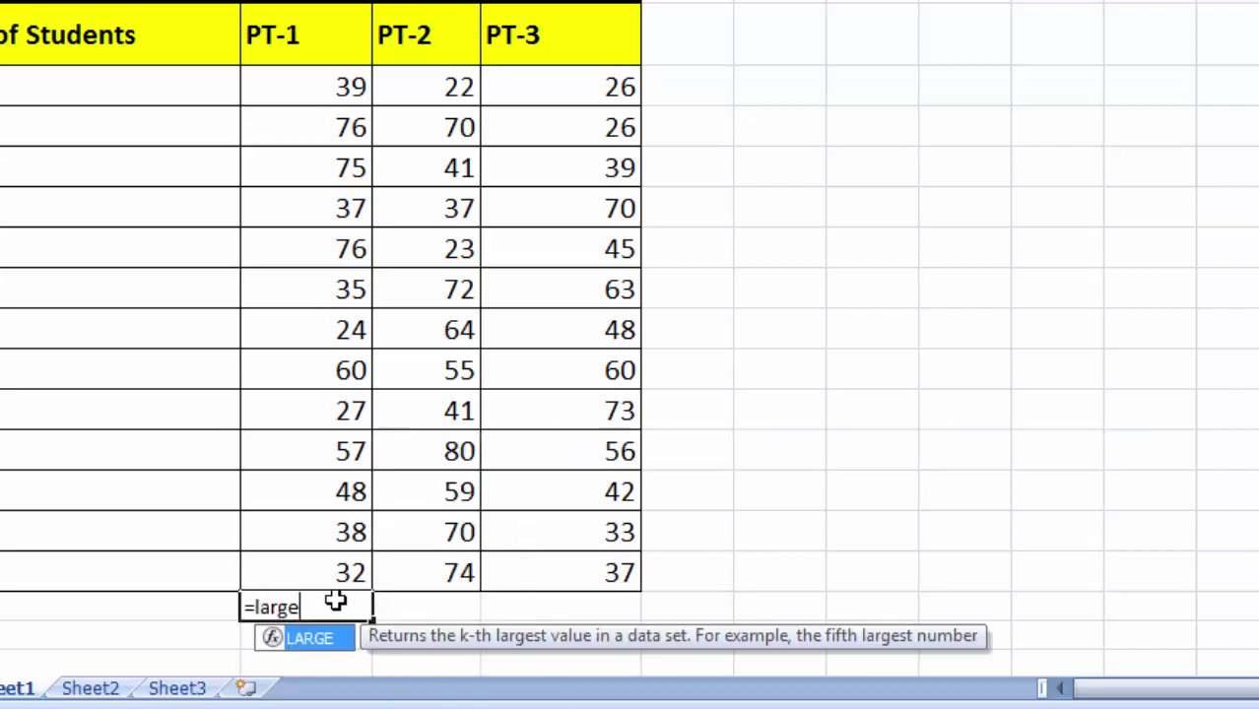
key("Tab")
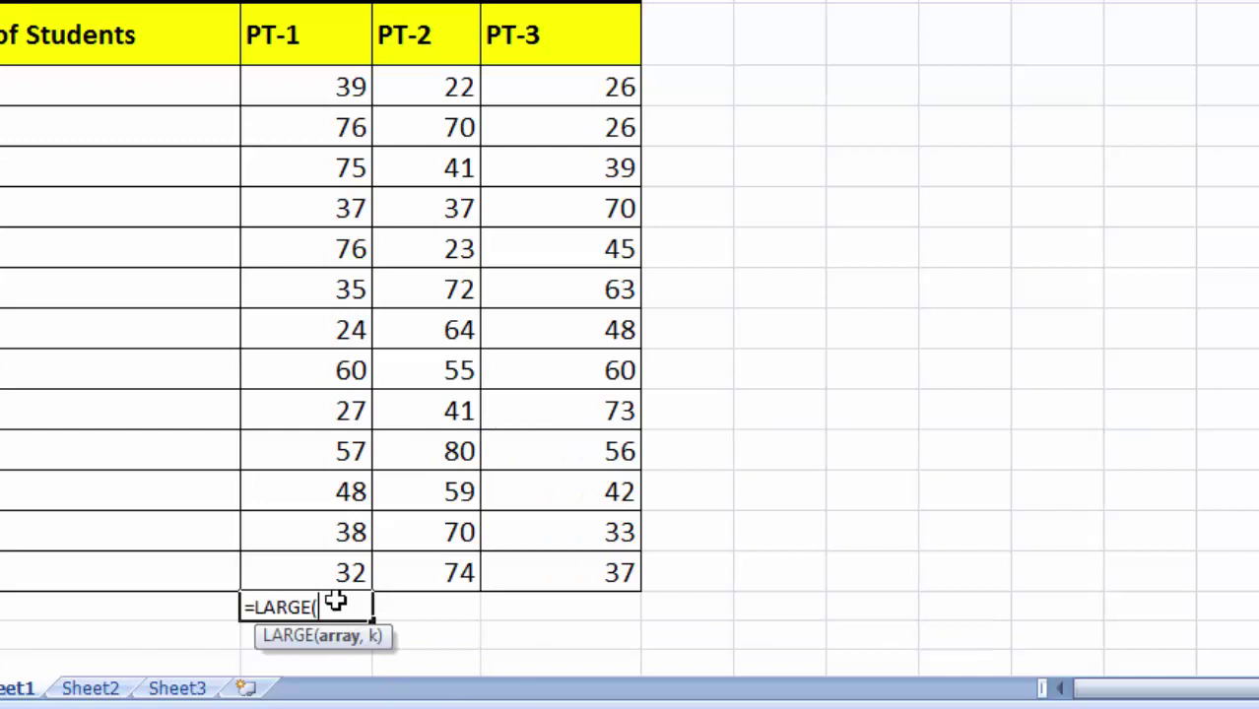
left_click_drag(274, 76, 290, 465)
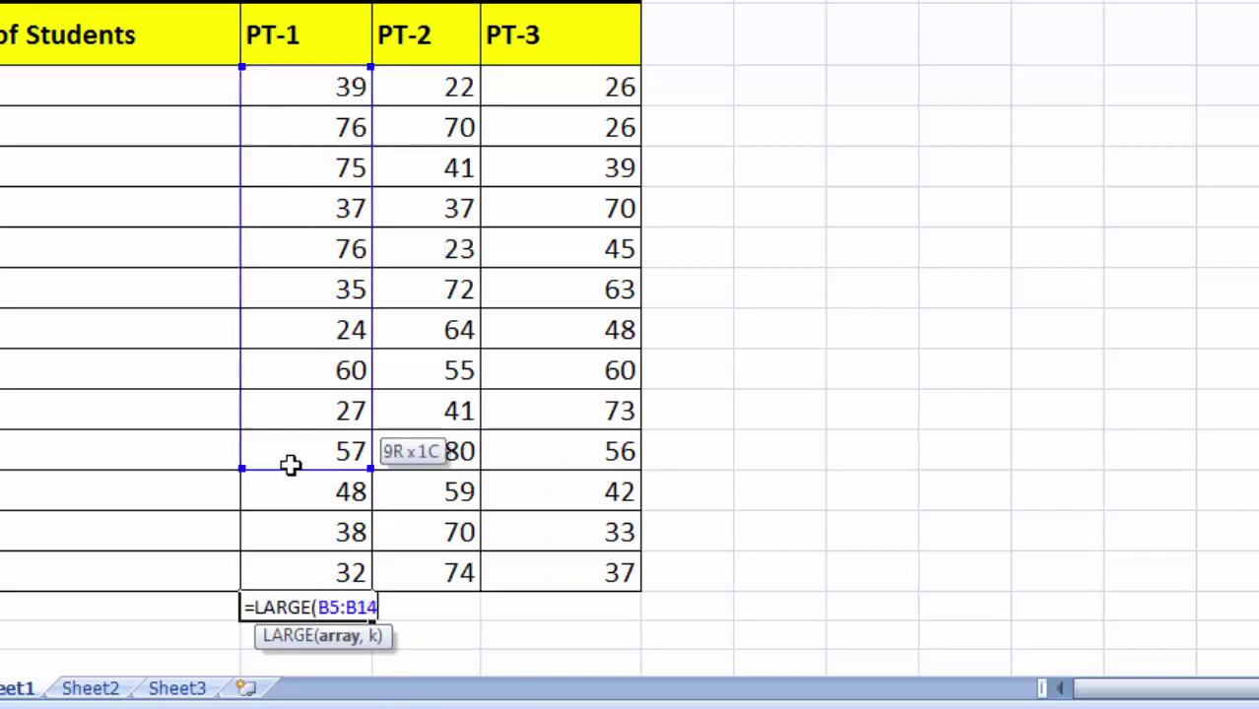
left_click_drag(295, 167, 293, 548)
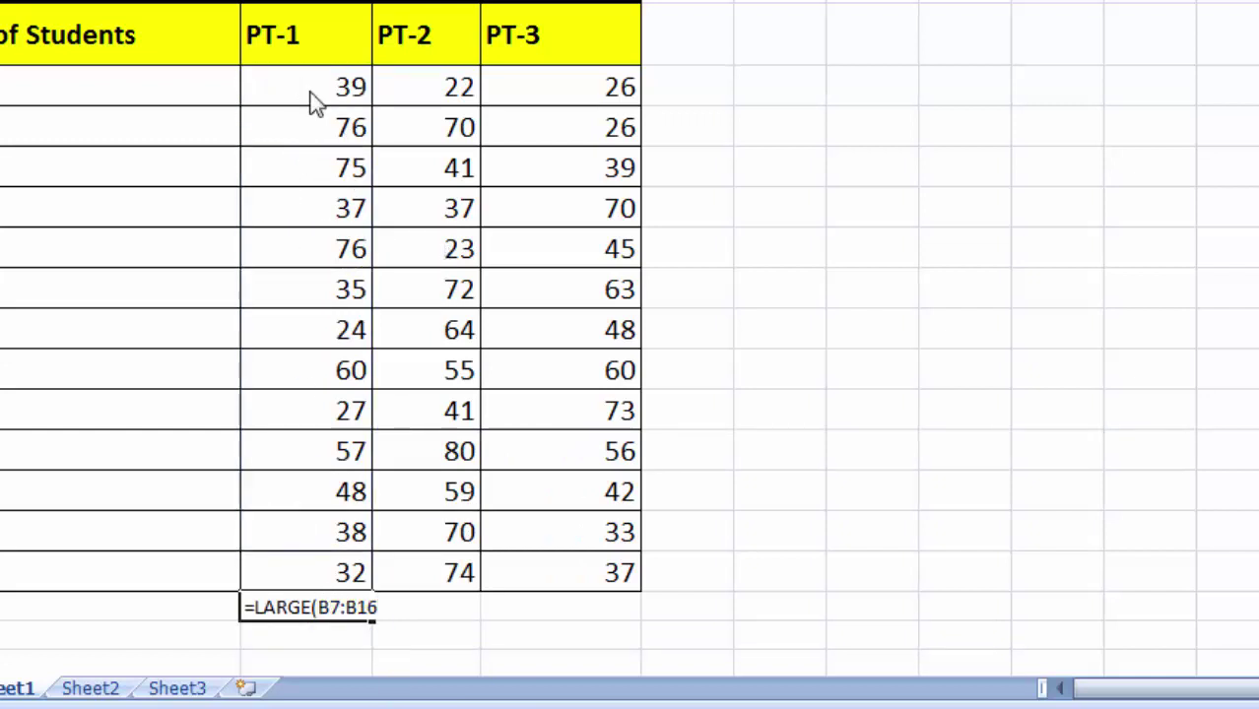
key("Return")
left_click(835, 295)
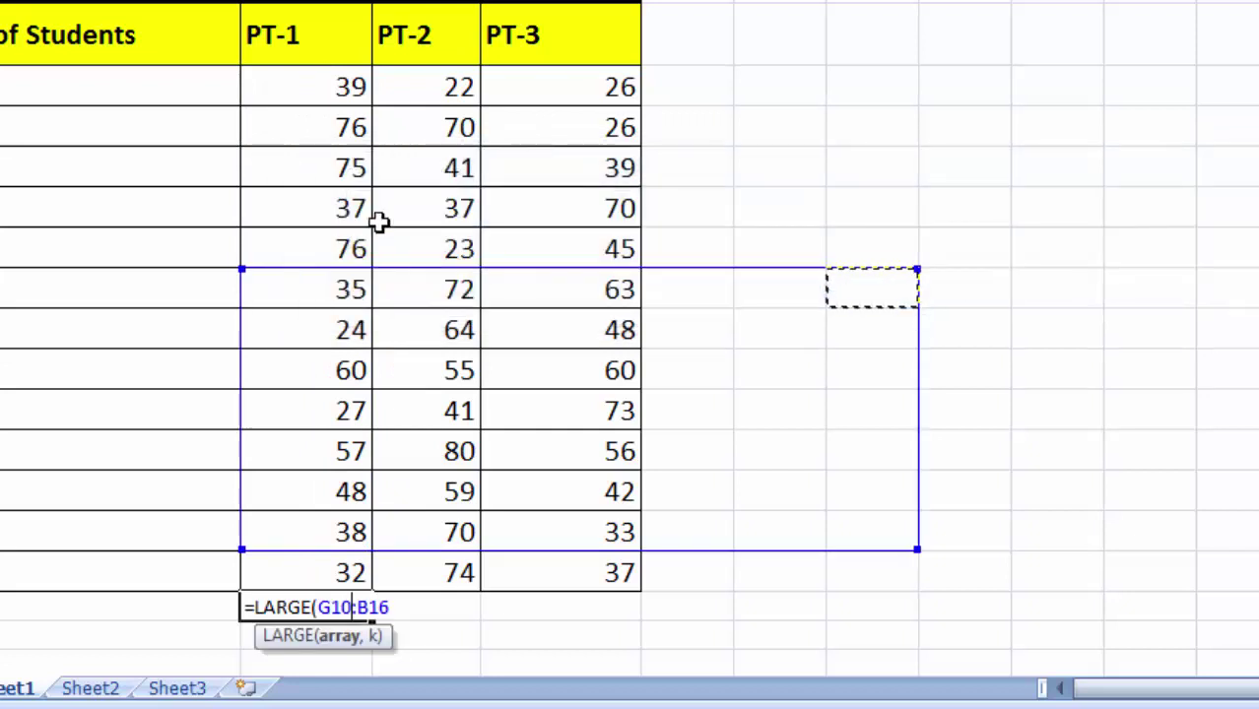
left_click(289, 86)
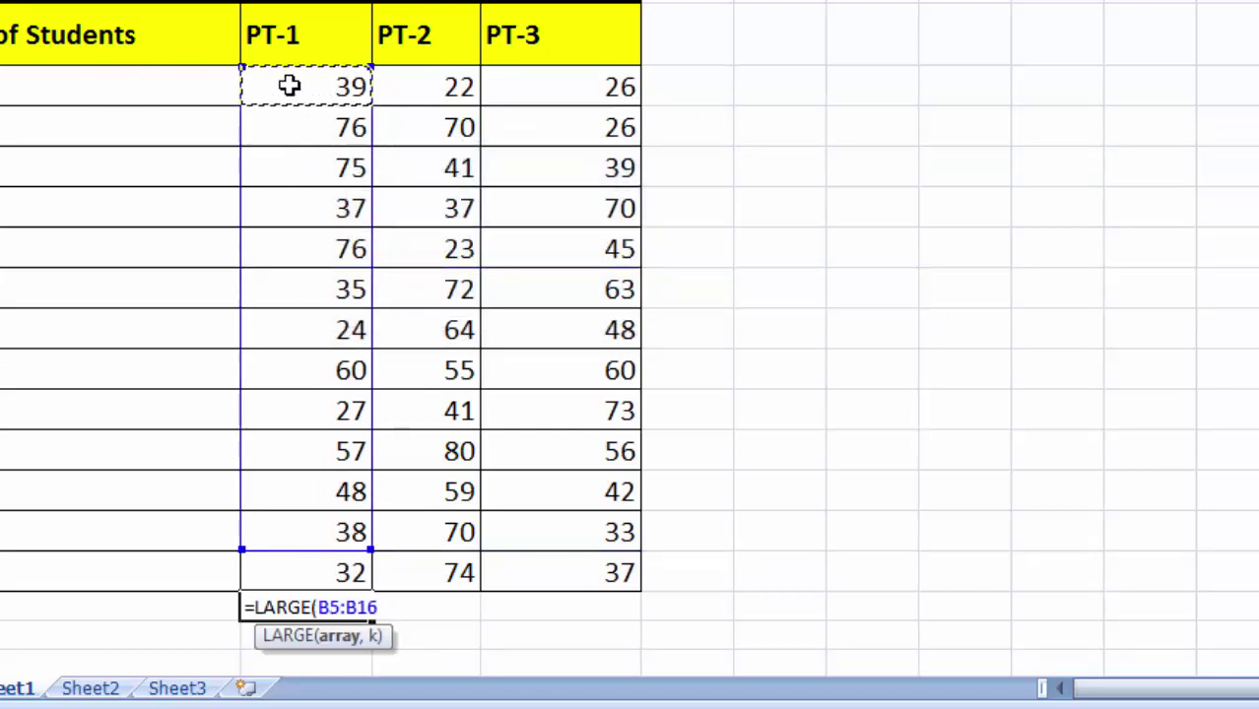
mouse_move(289, 86)
left_mouse_down()
mouse_move(325, 251)
mouse_move(325, 572)
left_mouse_up()
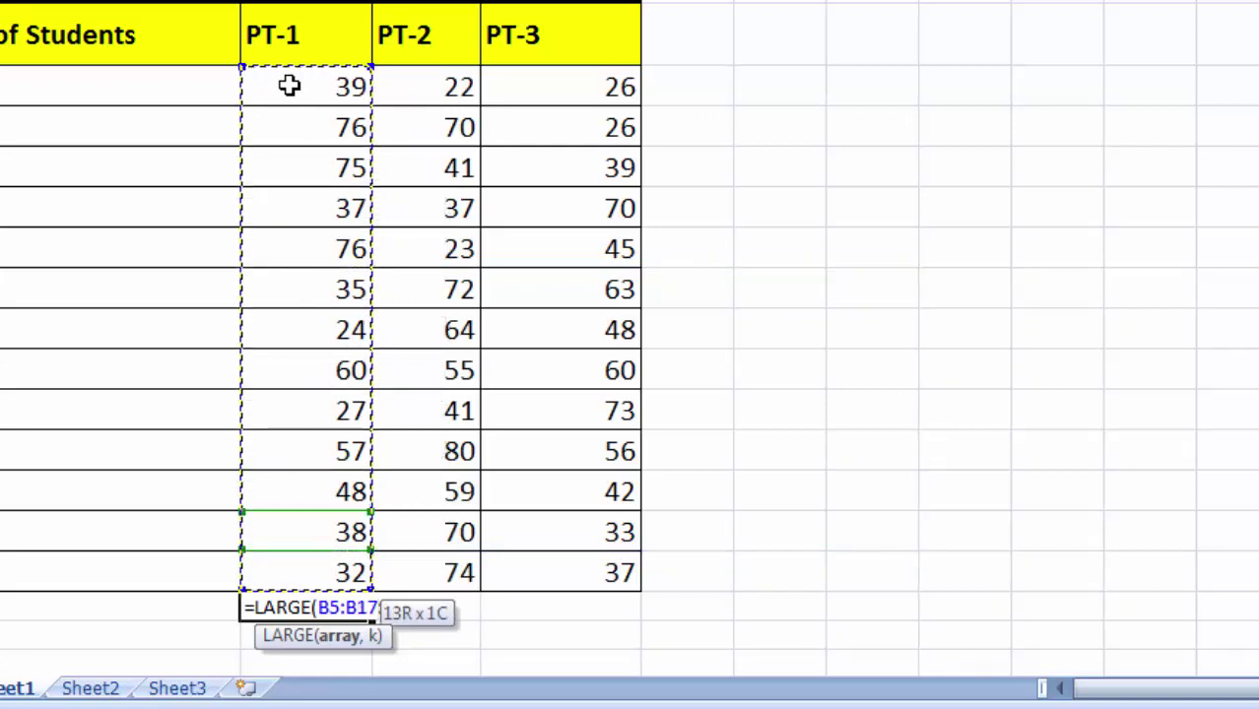
key("F4")
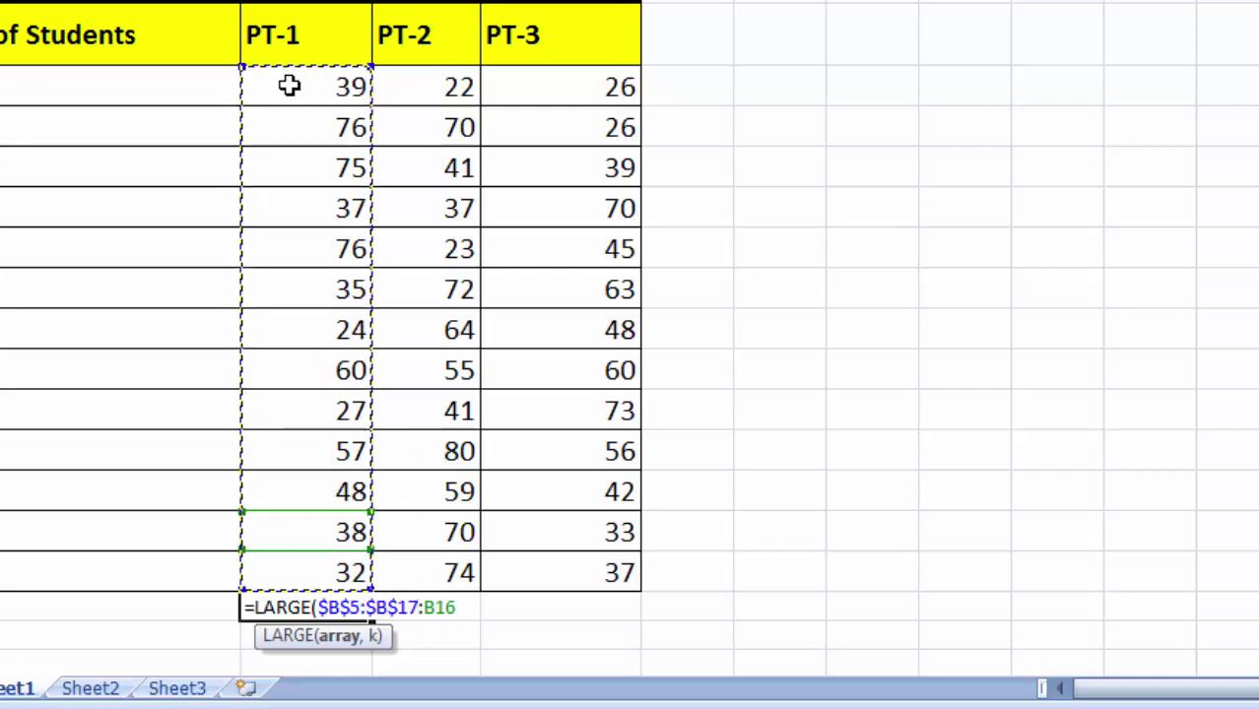
type(",1")
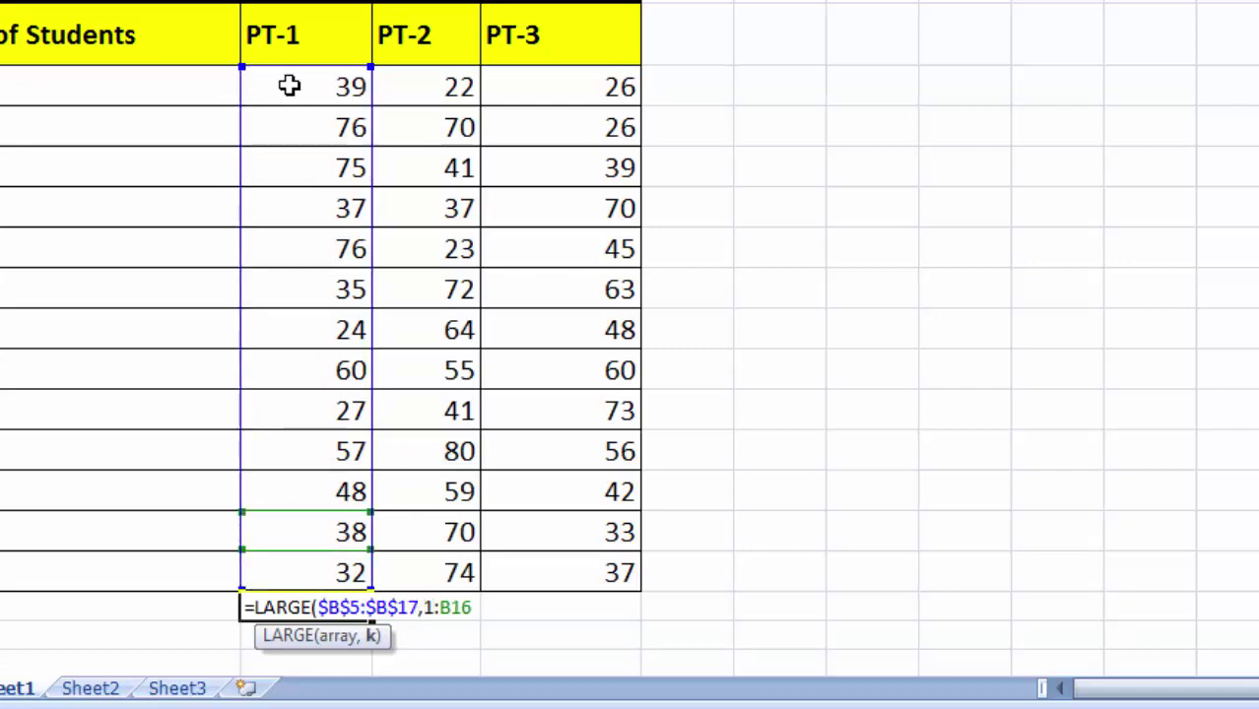
type(")")
key("Return")
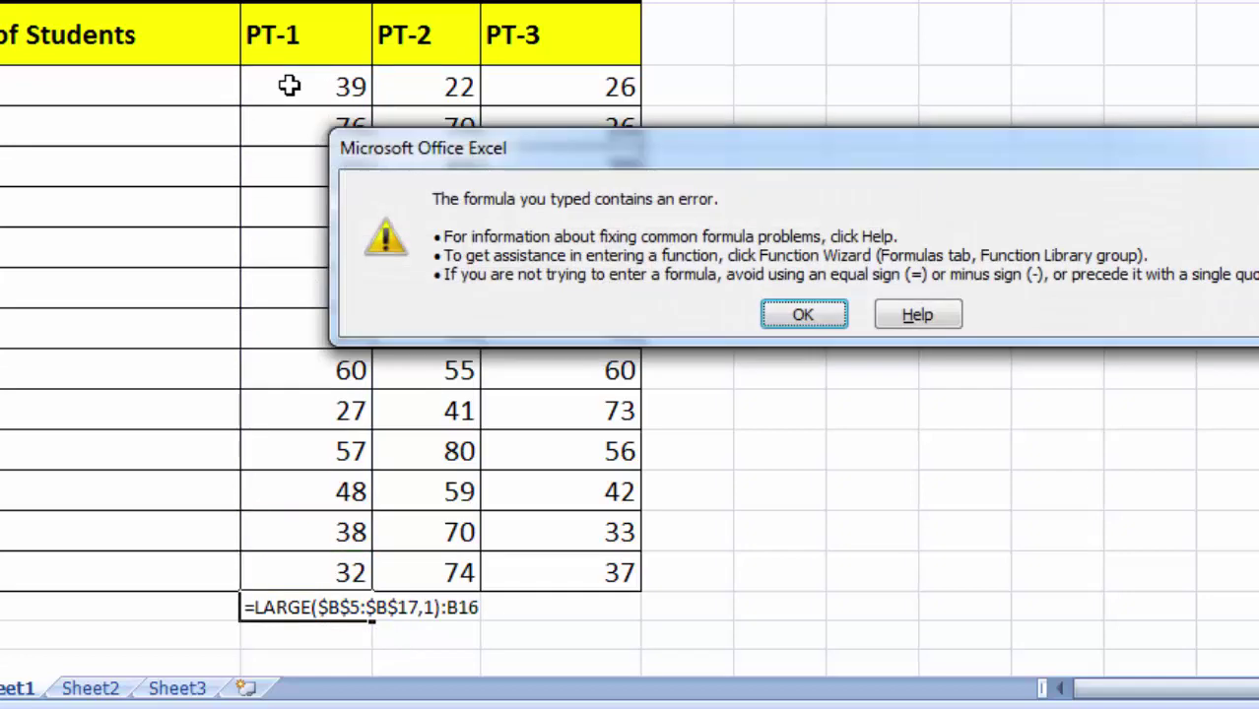
key("Return")
key("Return")
key("Return")
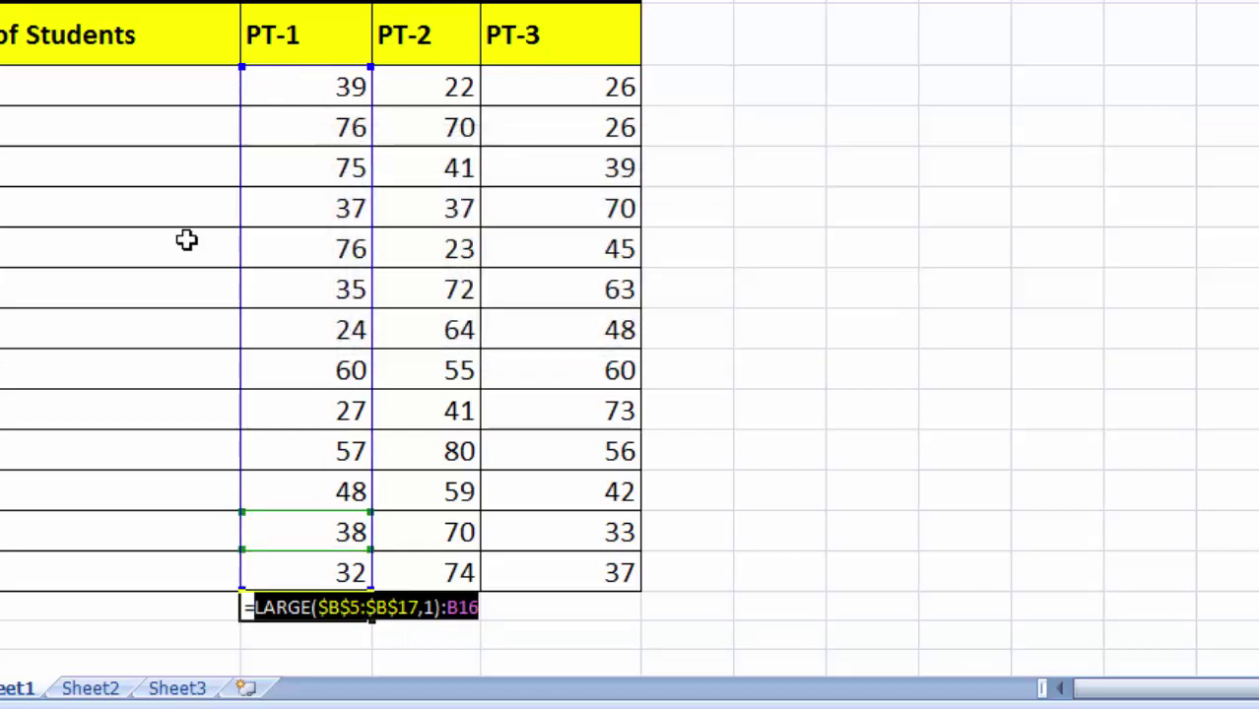
double_click(463, 608)
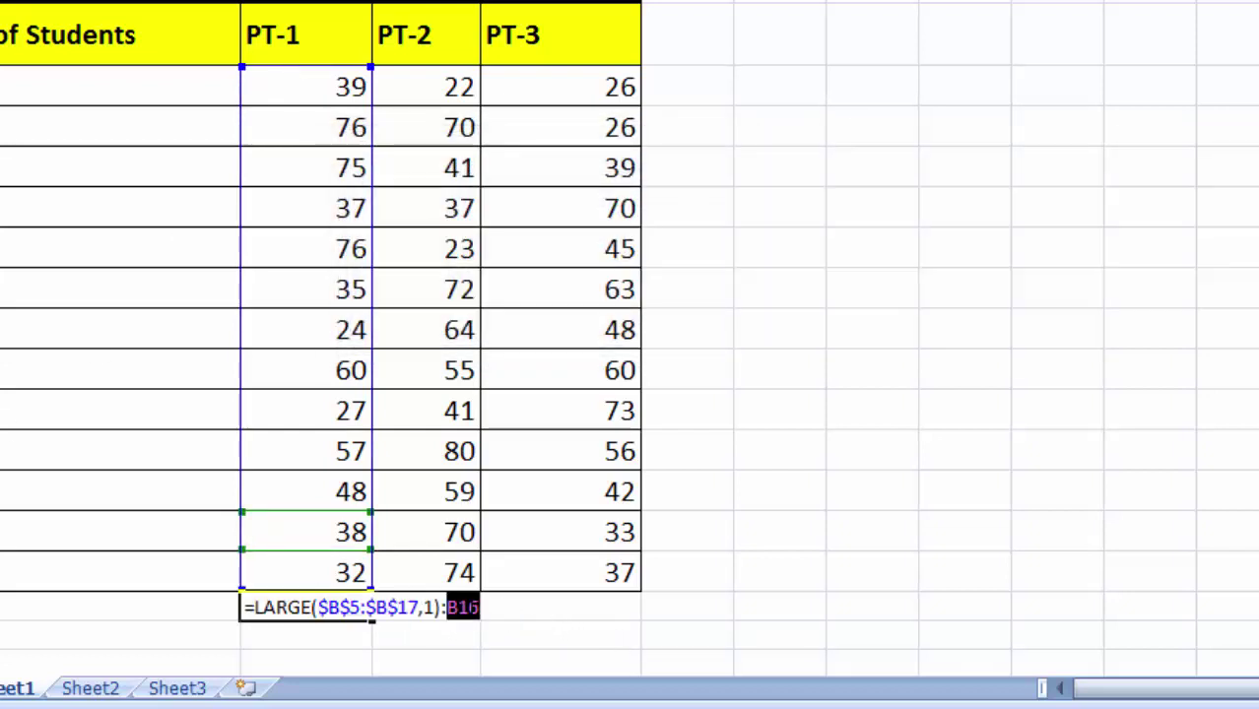
key("BackSpace")
key("BackSpace")
key("BackSpace")
key("BackSpace")
key("BackSpace")
key("BackSpace")
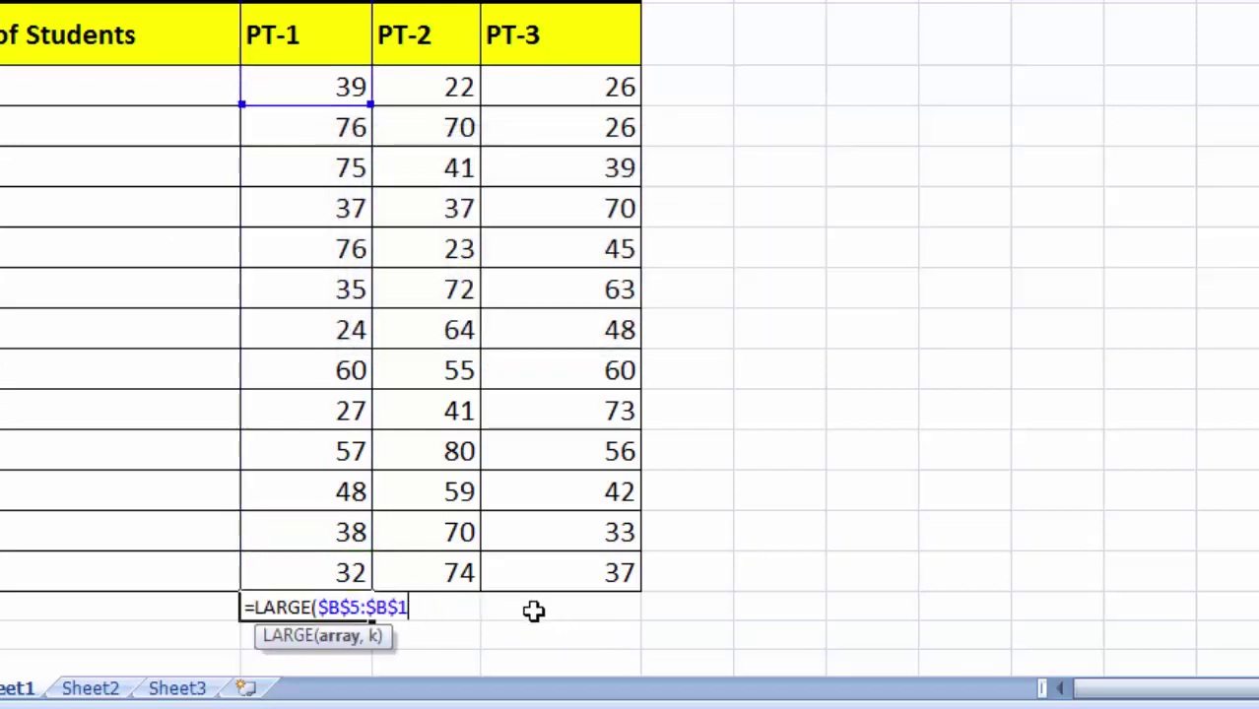
key("BackSpace")
key("BackSpace")
key("BackSpace")
key("BackSpace")
key("BackSpace")
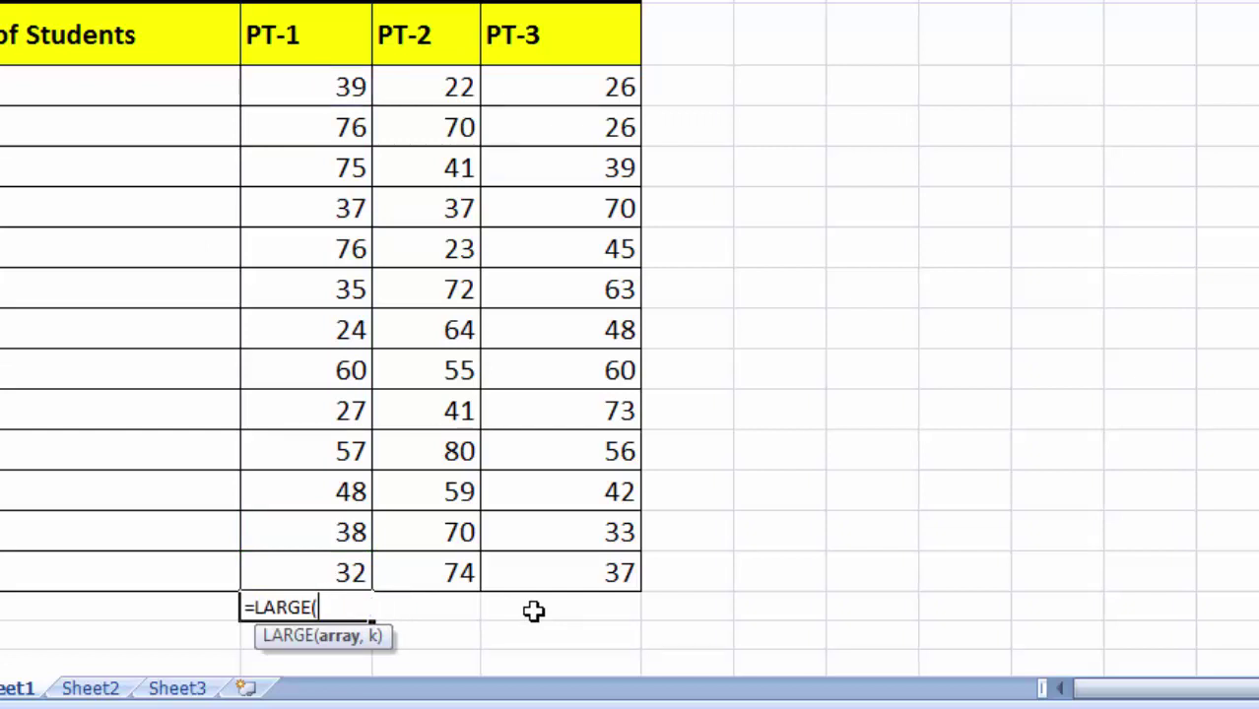
left_click(350, 86)
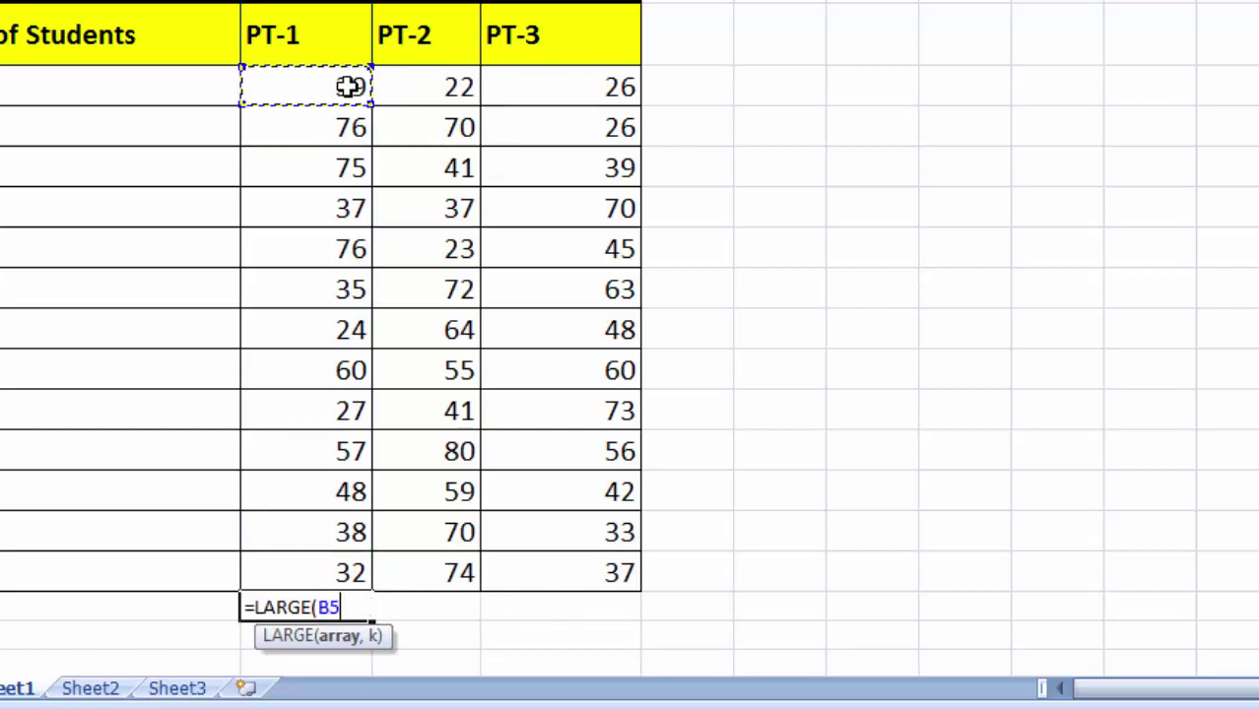
left_click_drag(350, 87, 350, 411)
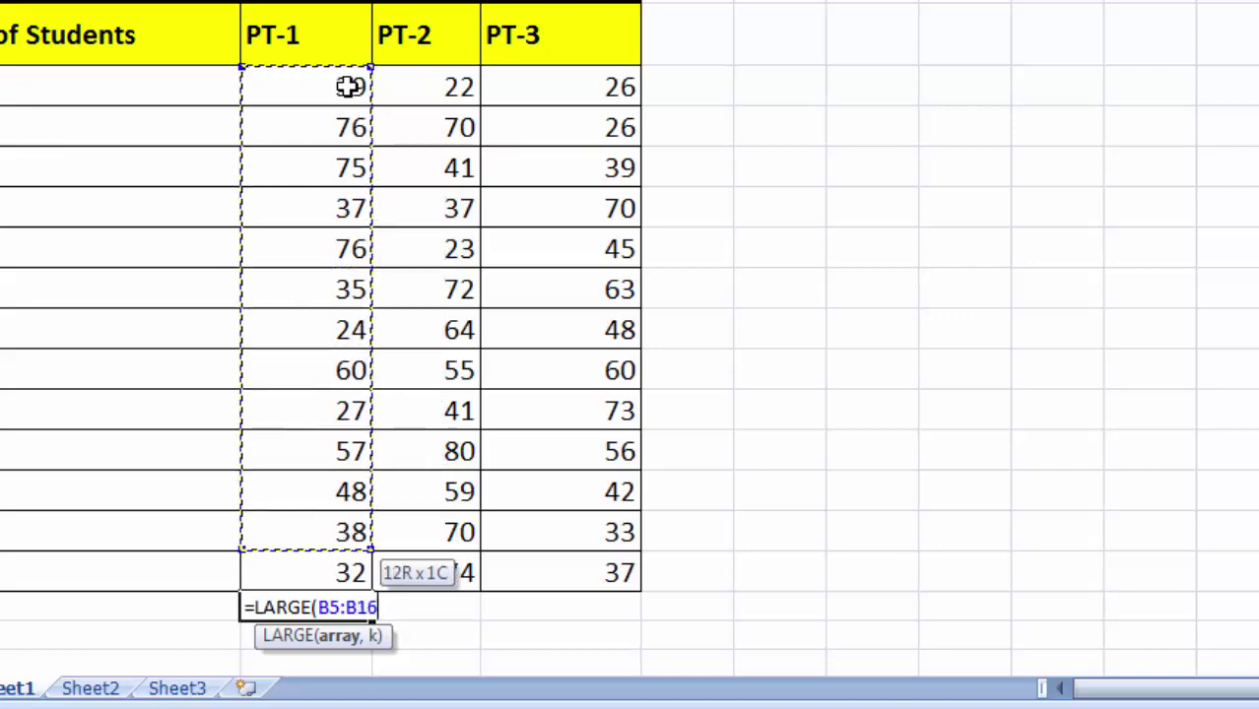
left_click_drag(350, 410, 350, 573)
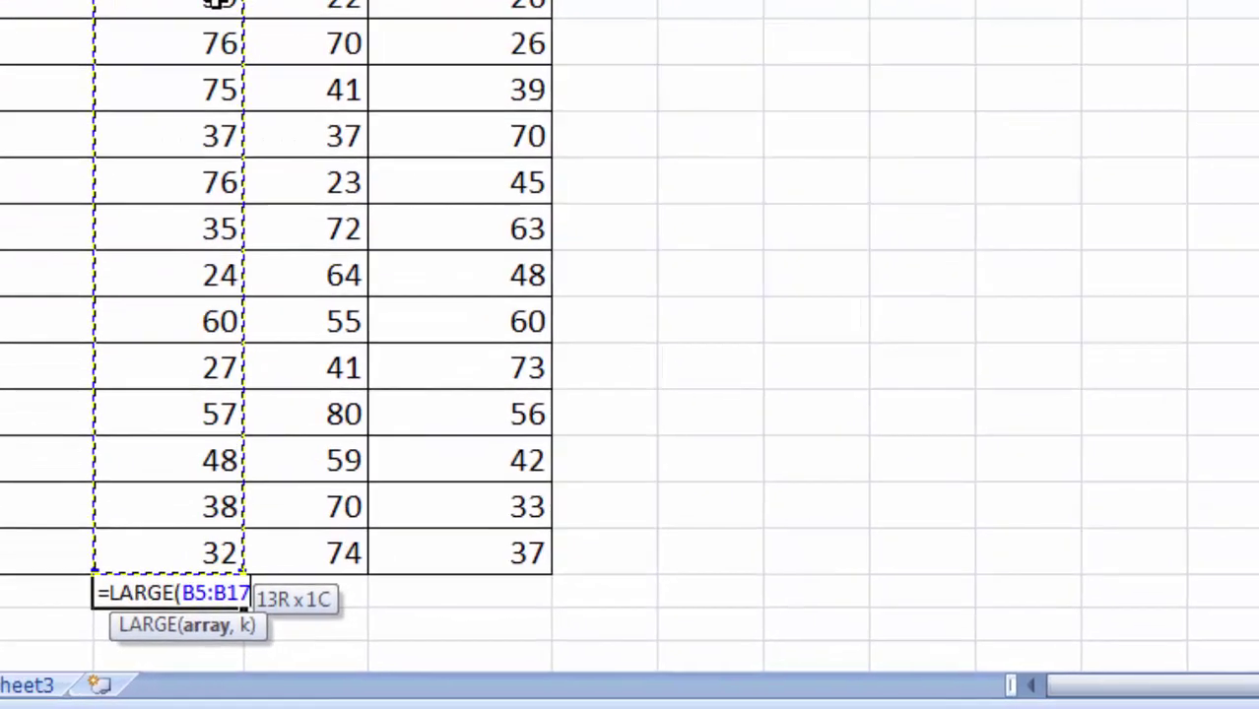
key("F4")
type("$B$17,")
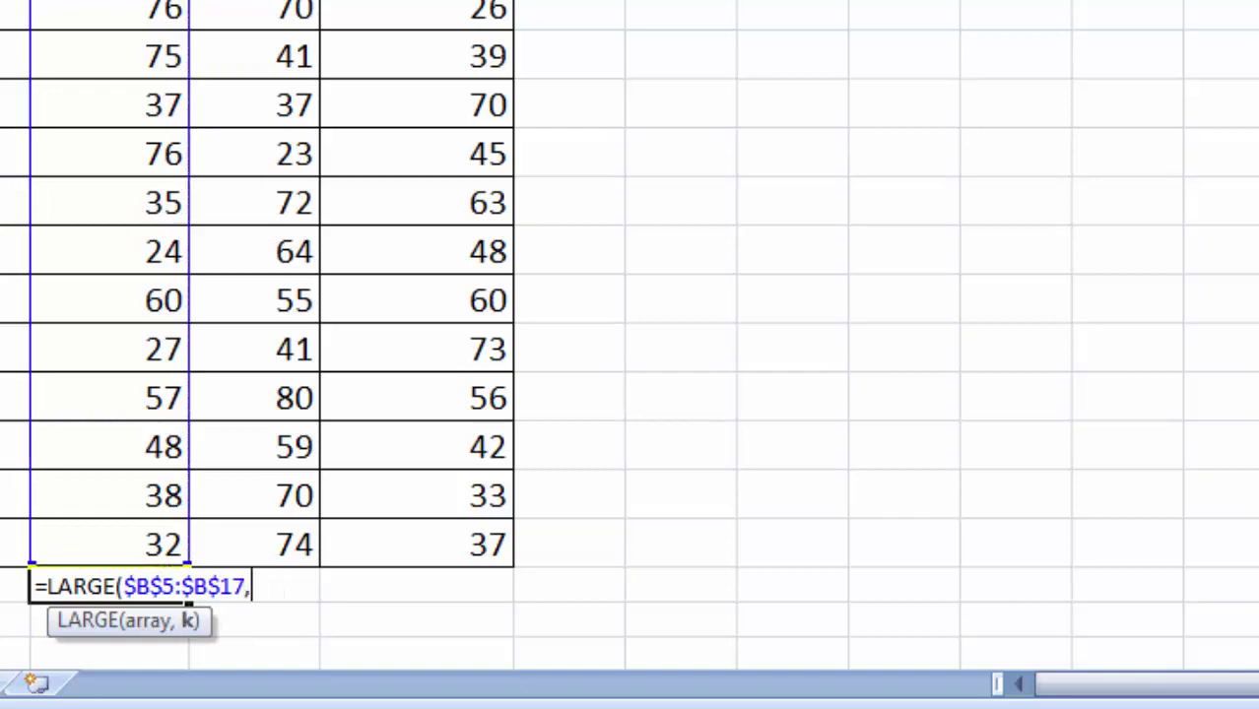
type("1)")
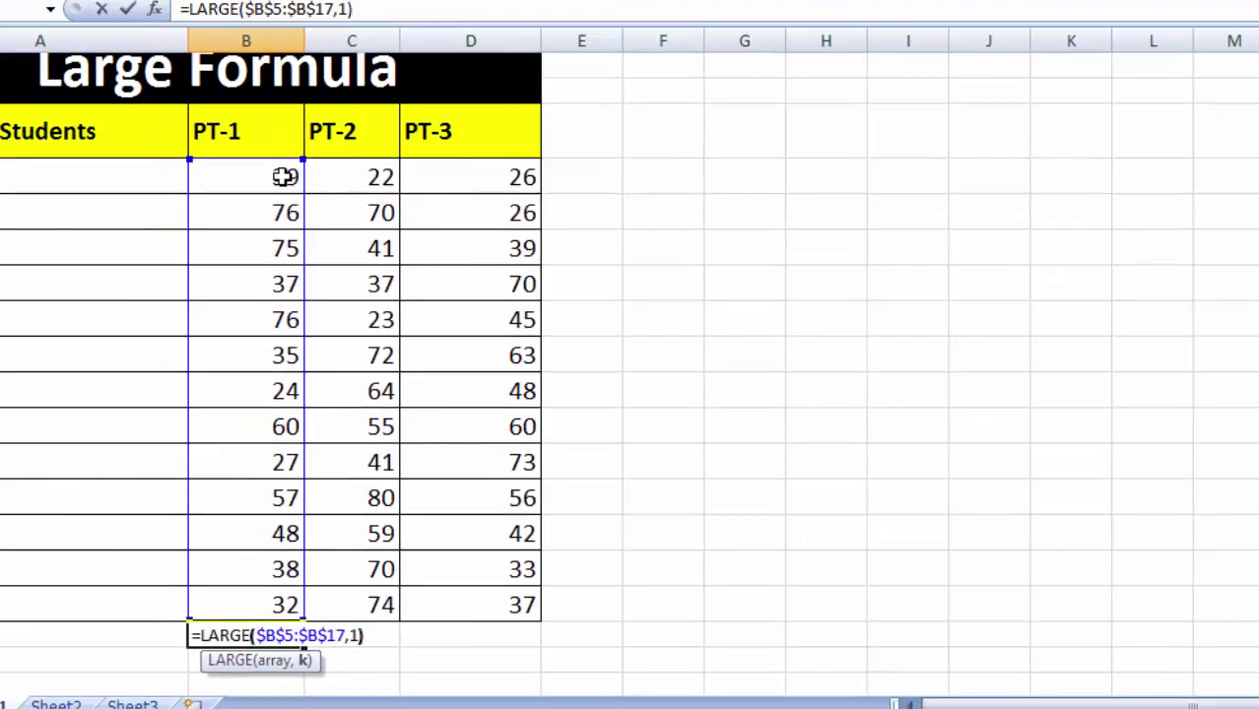
key("Return")
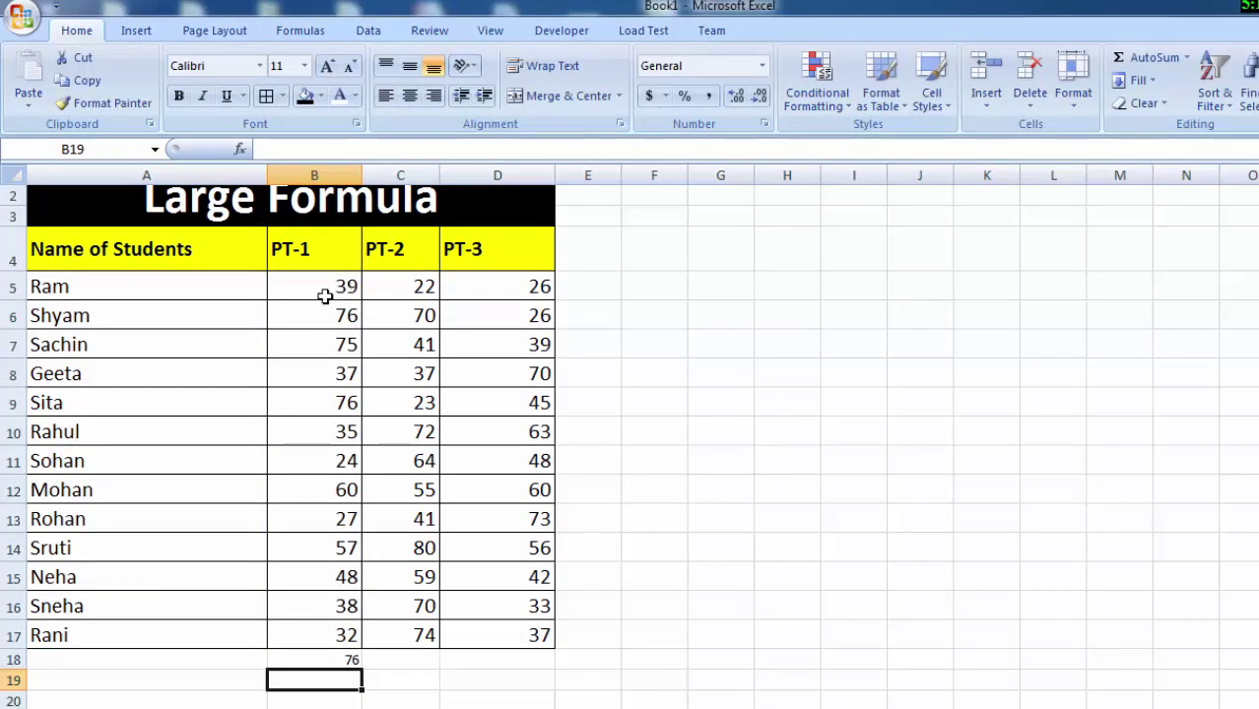
left_click(411, 658)
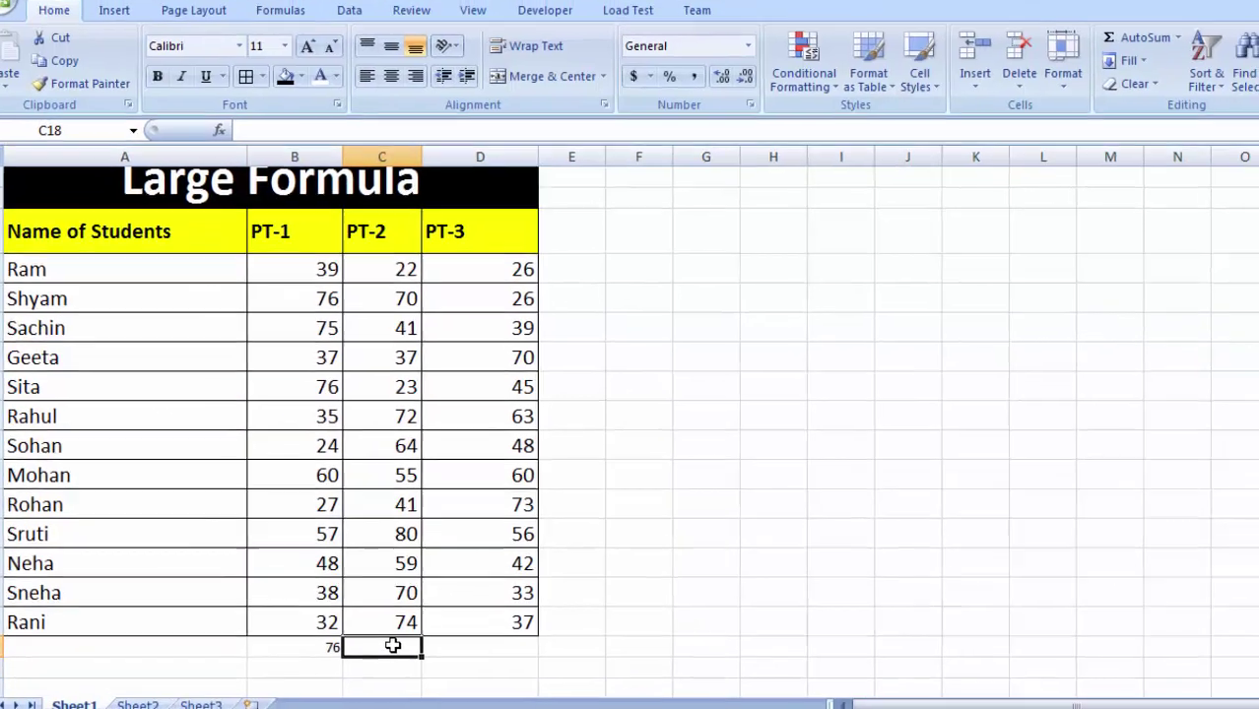
type("=")
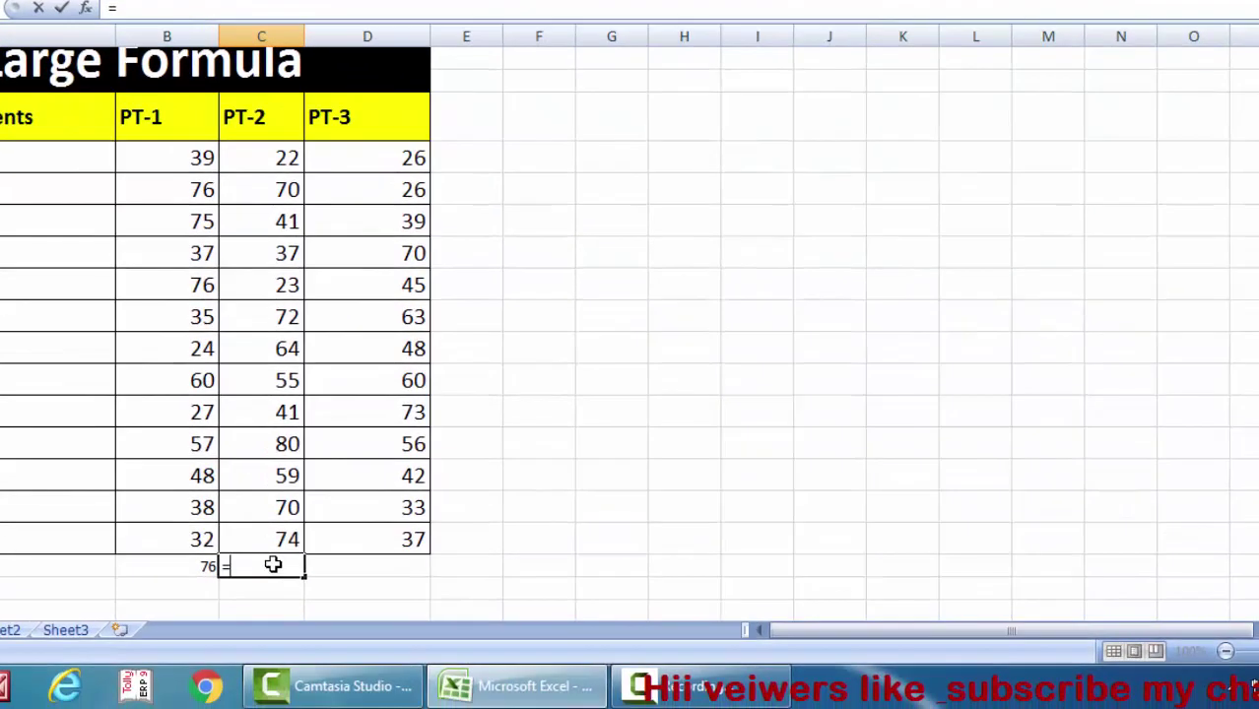
type("larg")
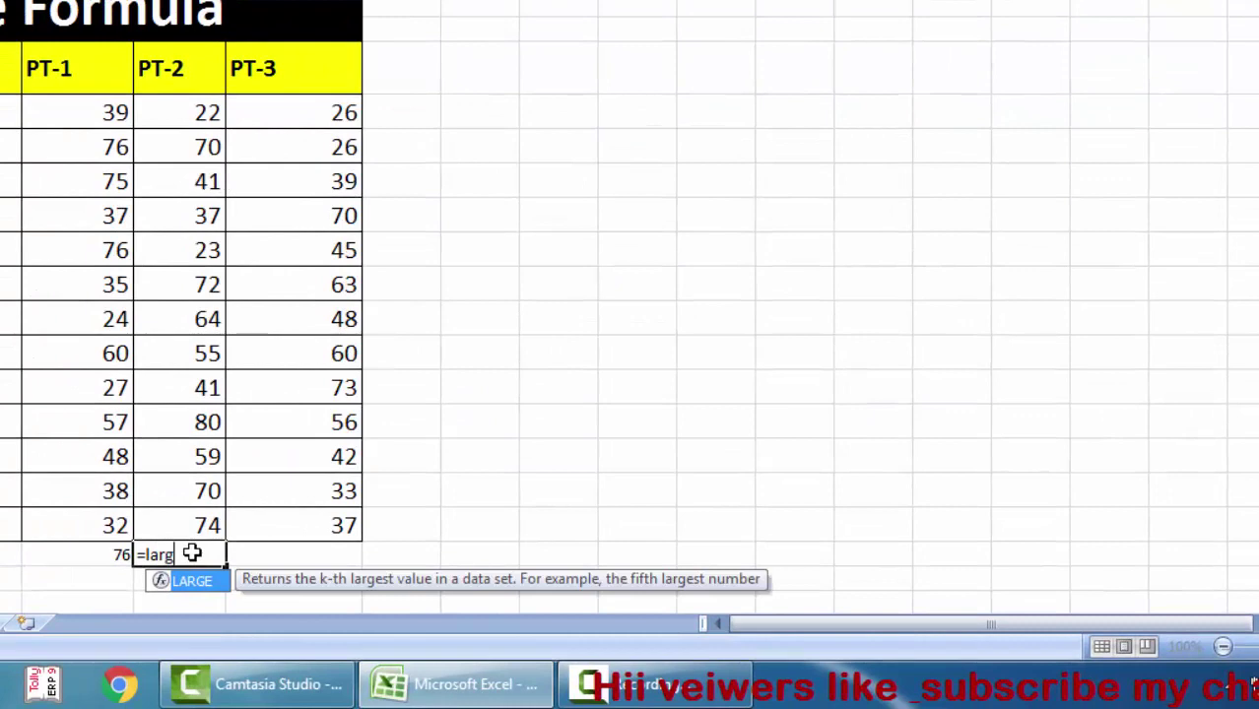
key("Tab")
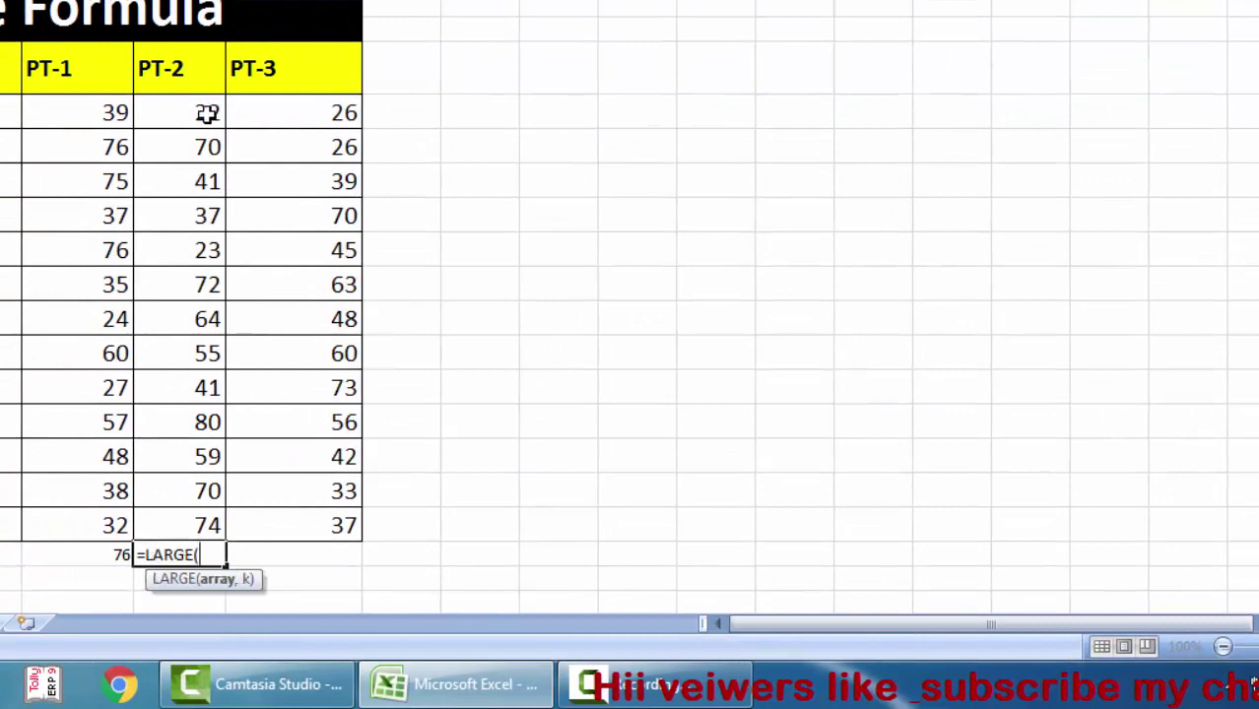
left_click(207, 112)
left_click_drag(207, 112, 207, 320)
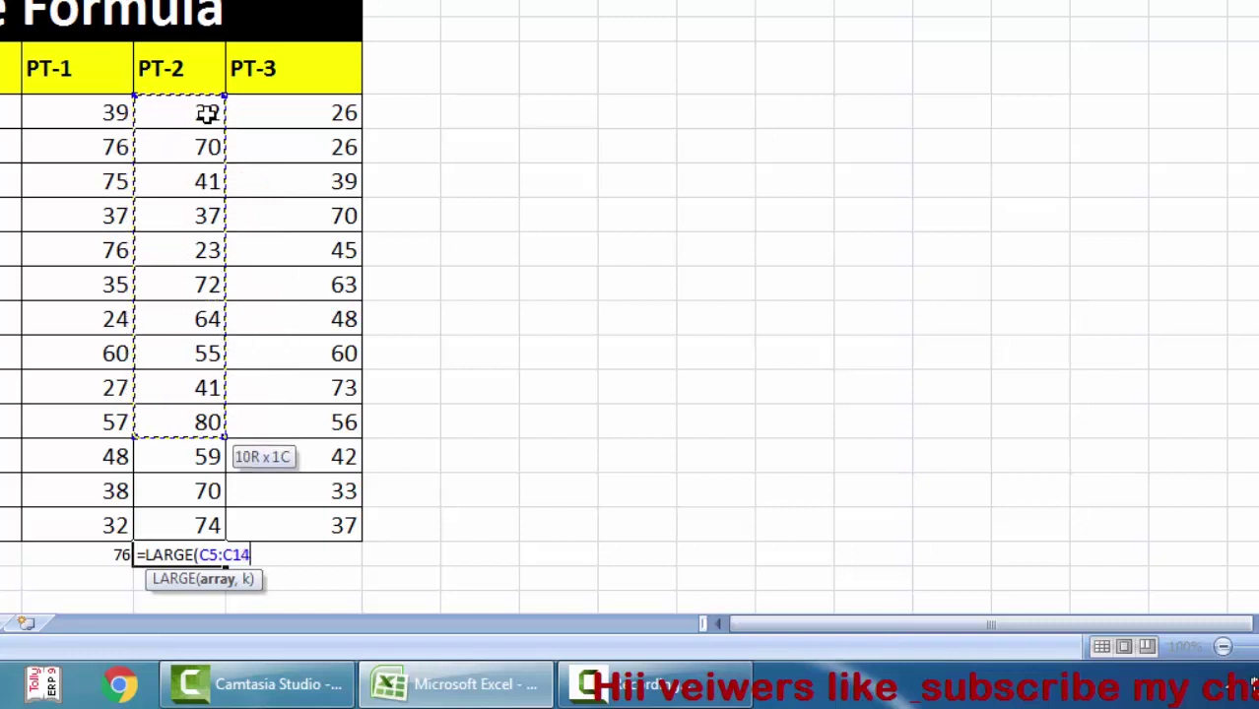
left_click_drag(207, 325, 207, 537)
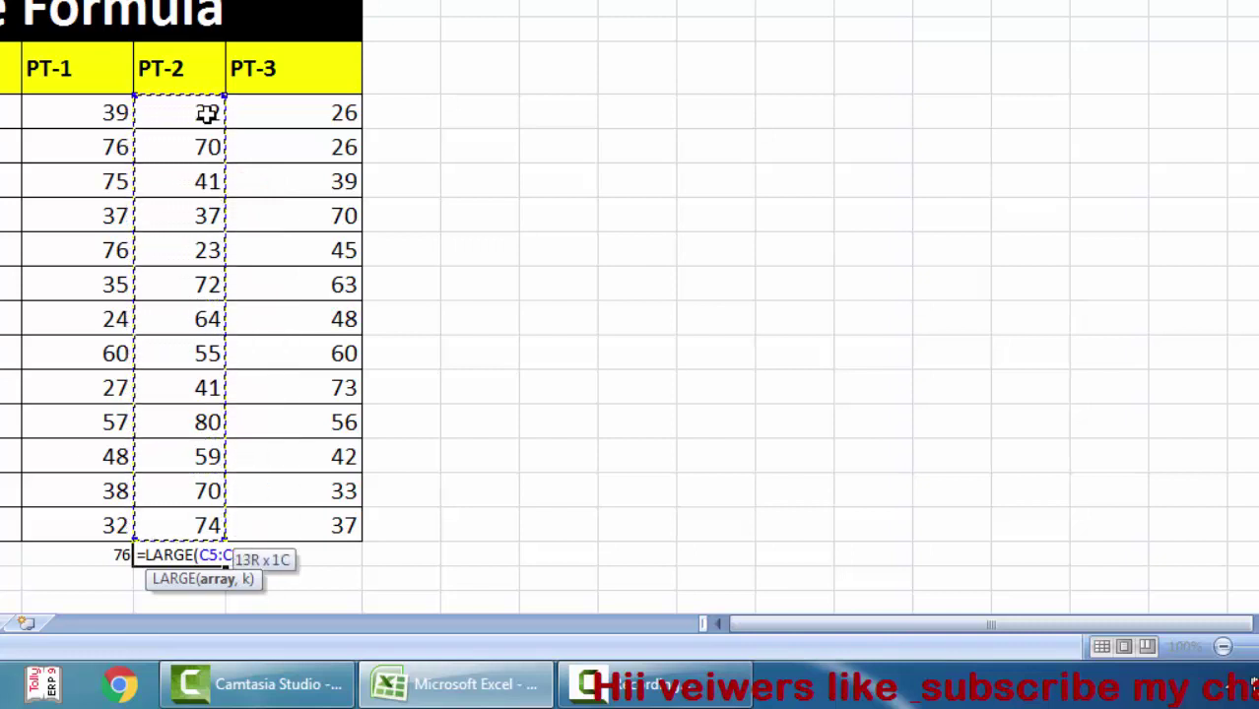
key("F4")
type("$C$17,1")
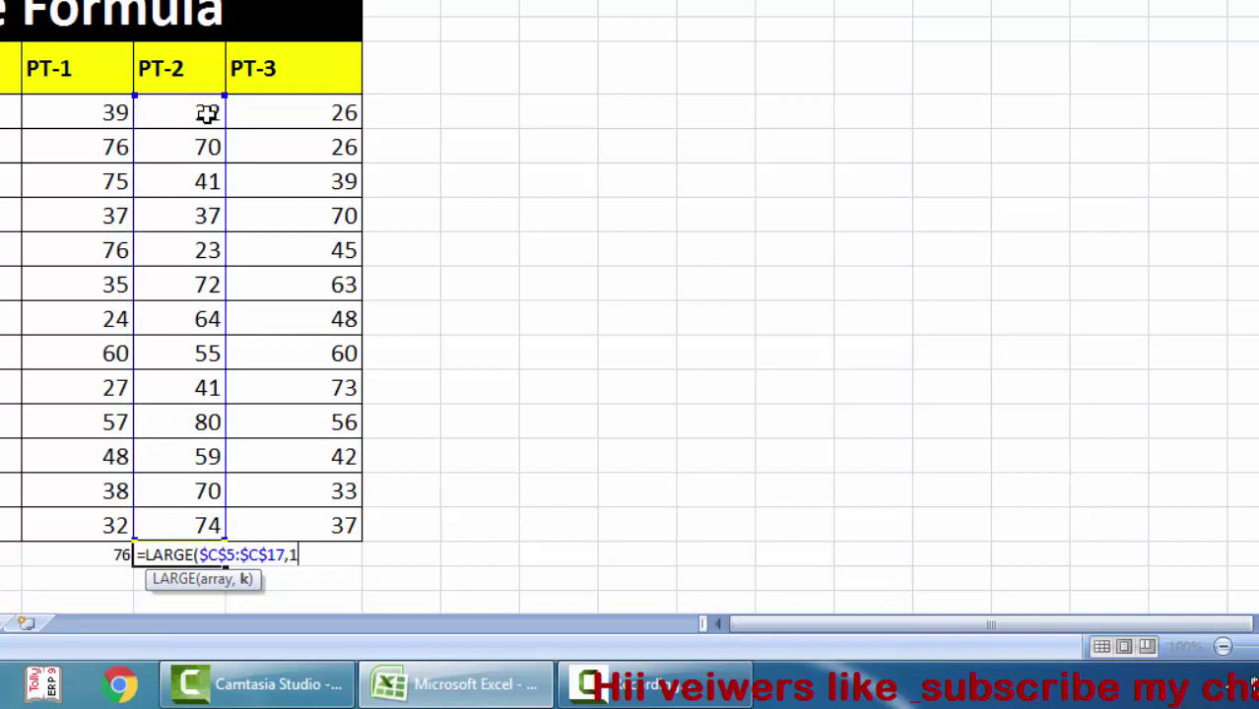
key("Return")
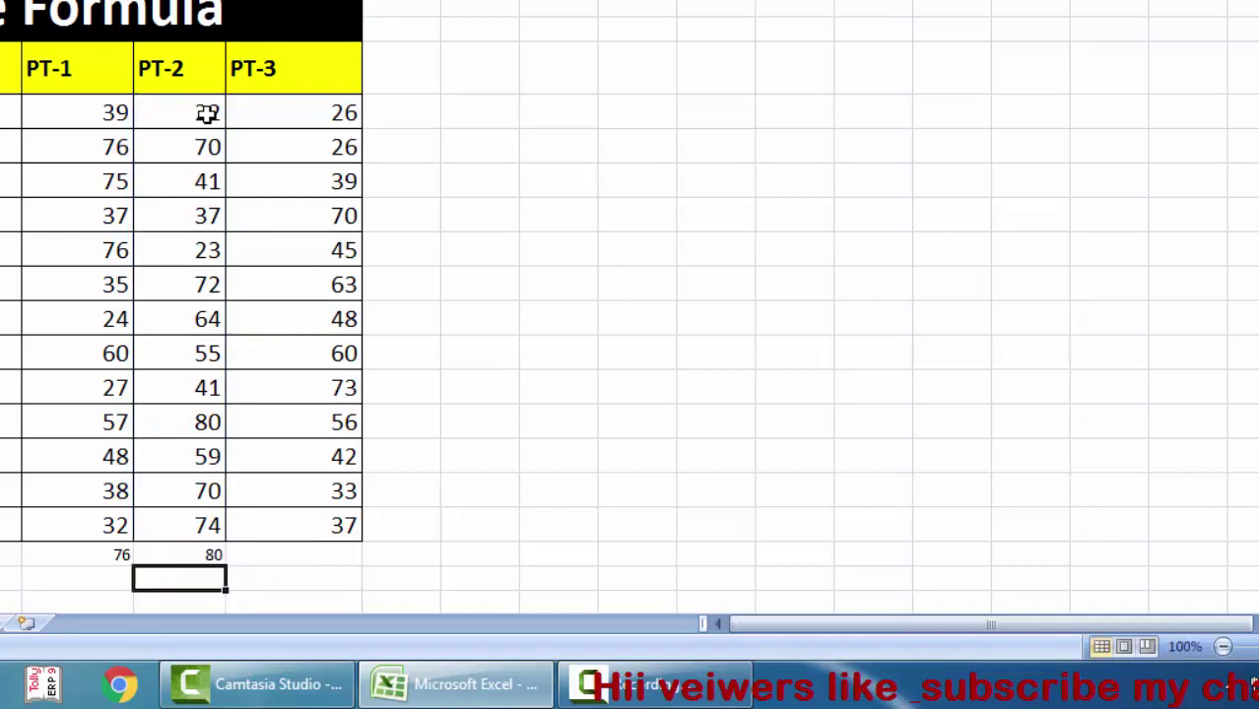
left_click(302, 570)
type("=la")
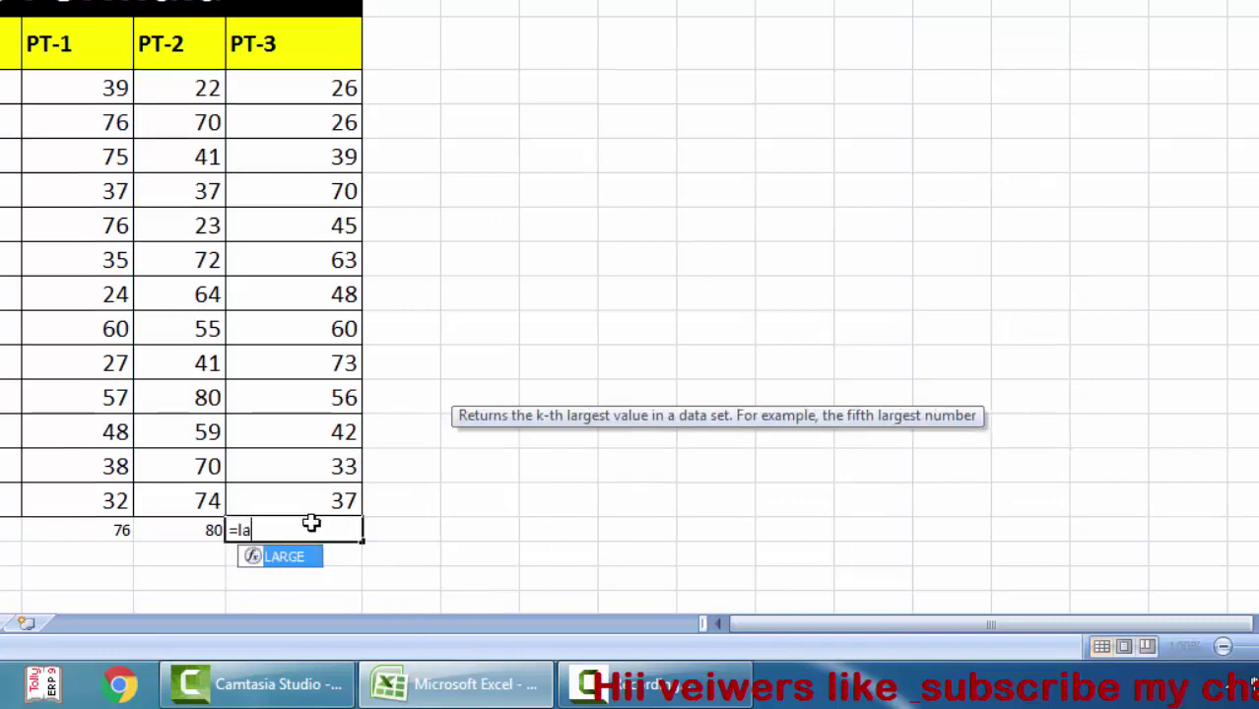
type("re")
key("Tab")
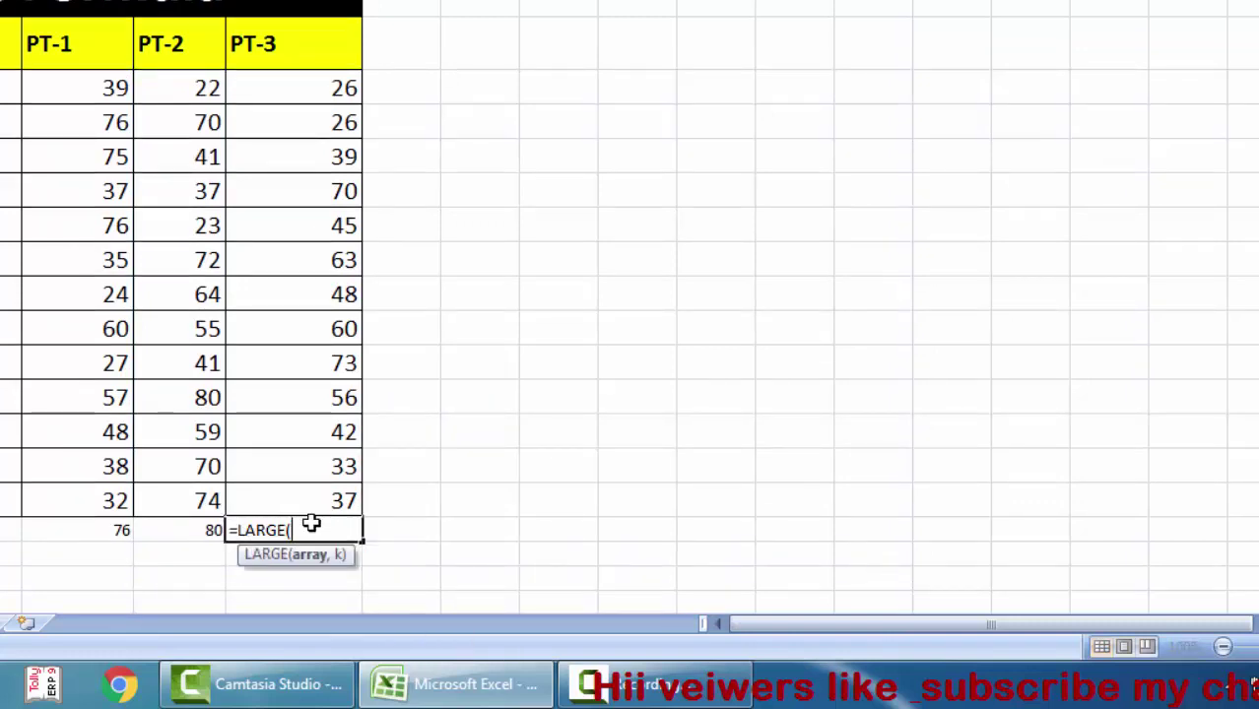
left_click_drag(326, 89, 326, 122)
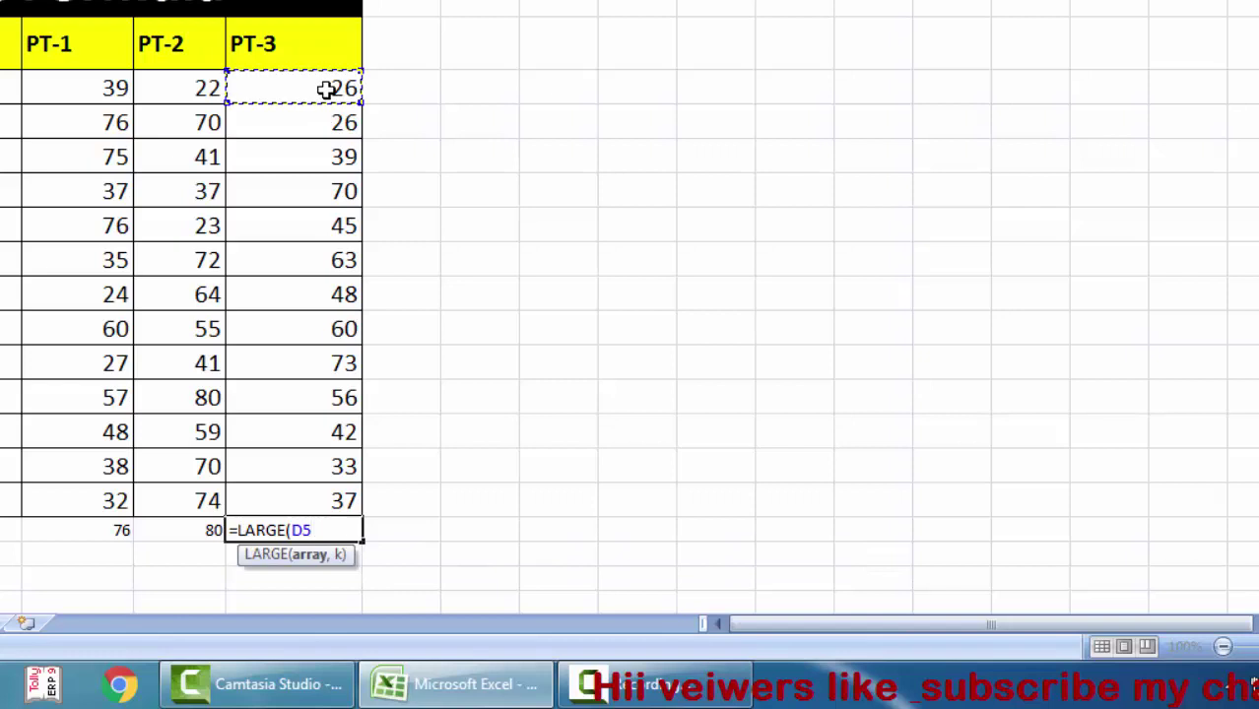
key("shift+Down")
key("shift+Down")
key("shift+Down")
key("shift+Down")
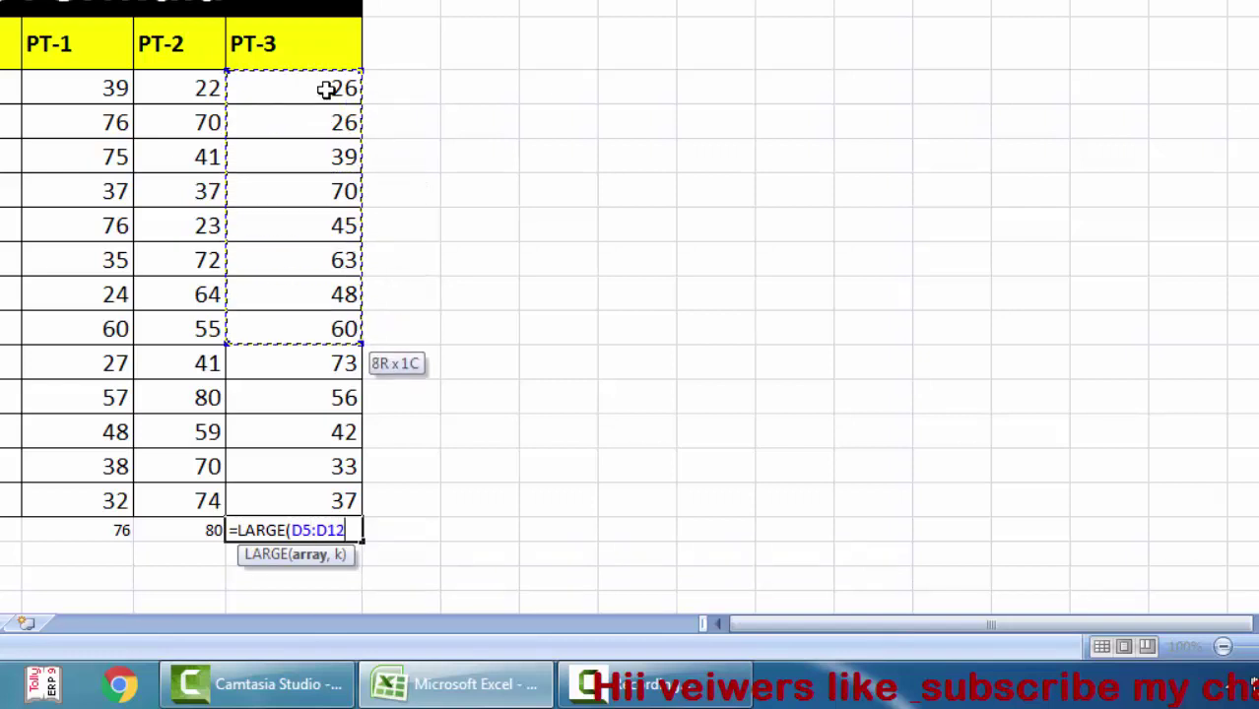
key("shift+Down")
key("shift+Down")
key("shift+Down")
key("shift+Down")
key("shift+Down")
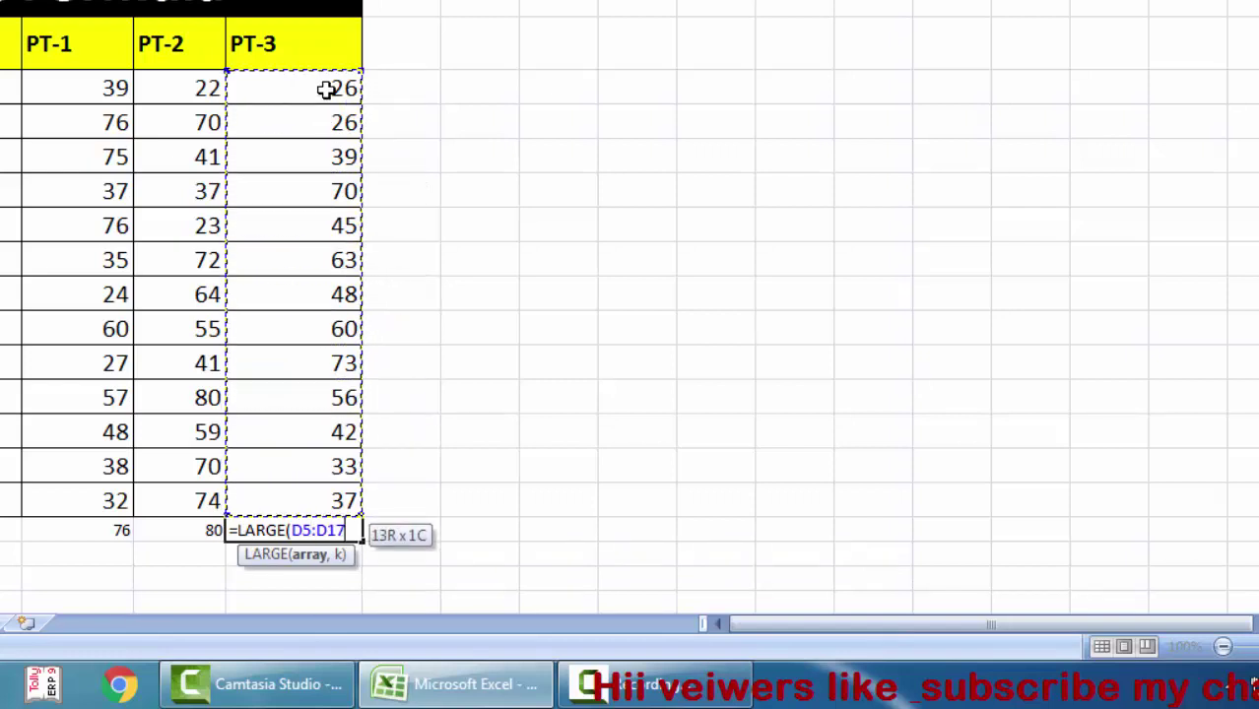
key("F4")
type("$D$17,1")
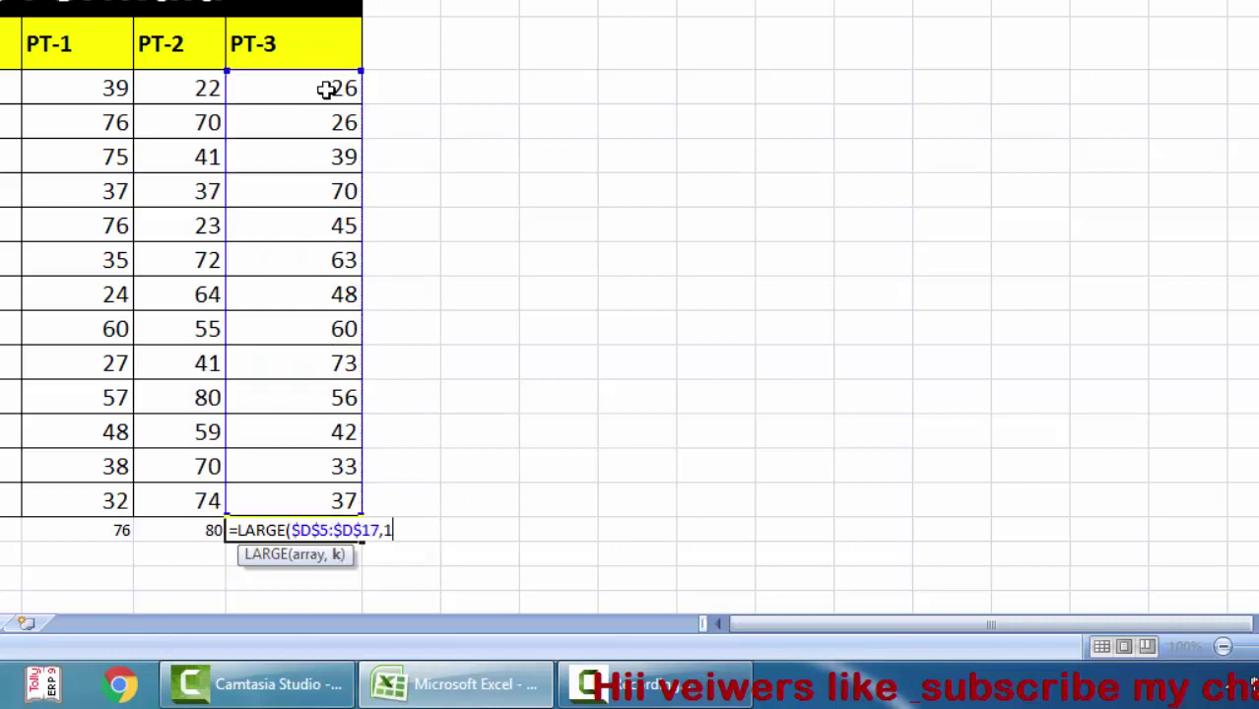
type(")")
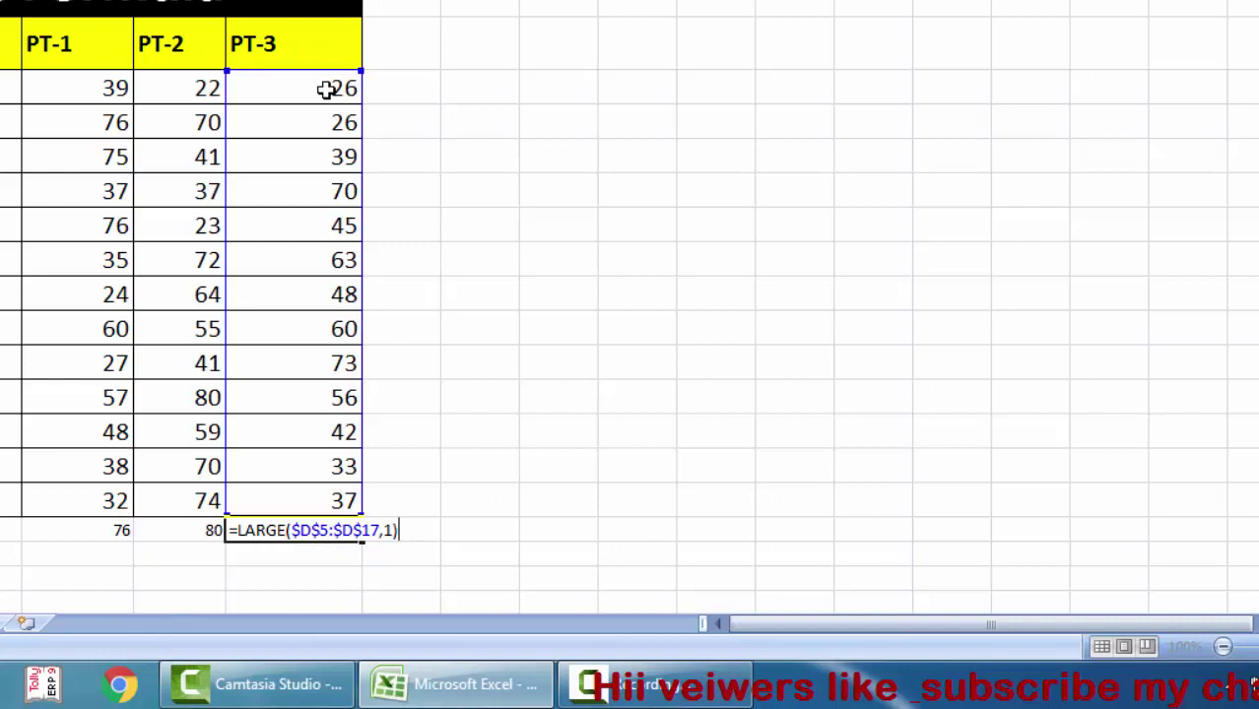
key("Return")
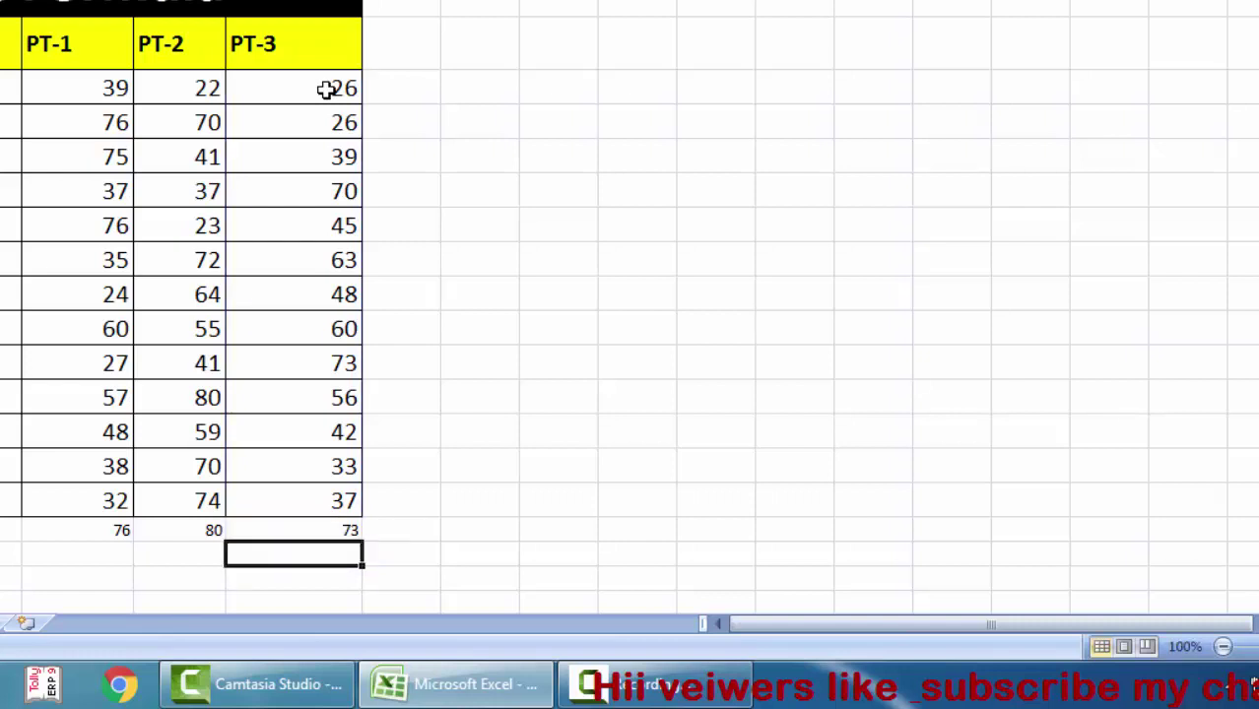